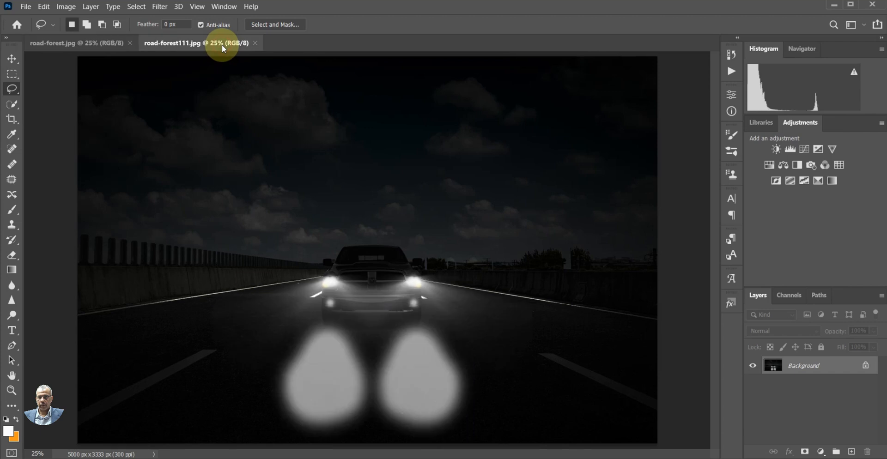
Compare the unlit road-forest.jpg image with the road-forest111.jpg version that has glowing headlights
left_click(110, 46)
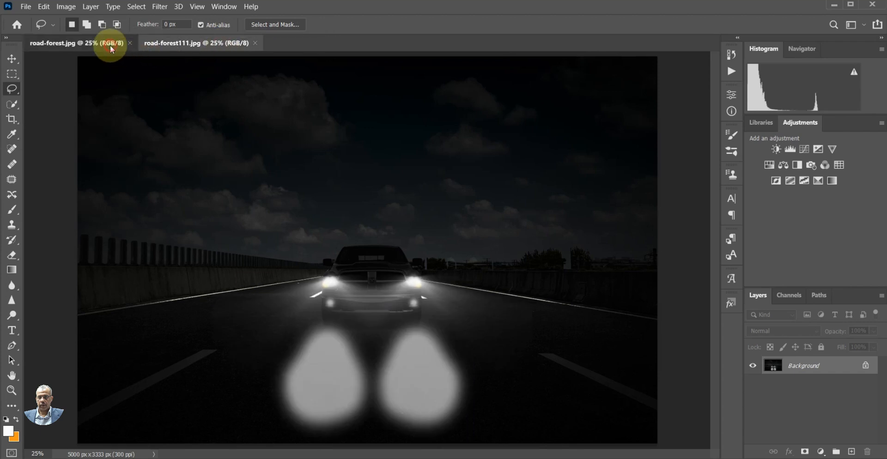
left_click(198, 42)
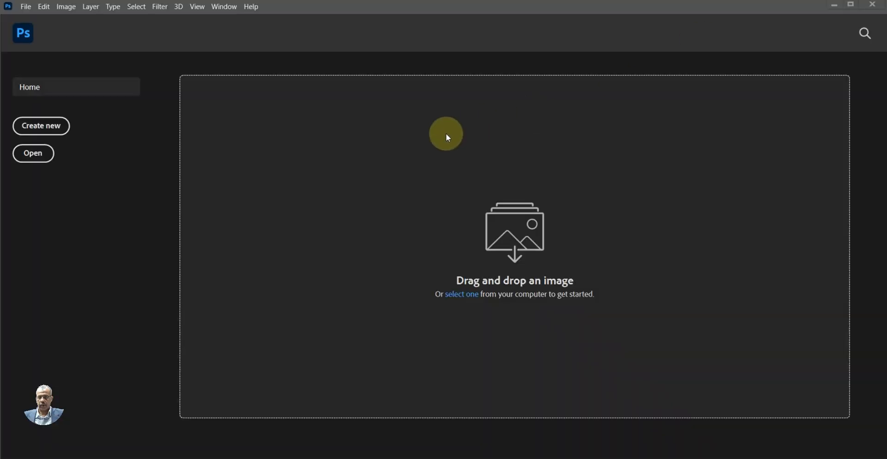
Open the road-forest image from New folder (3) in Downloads
left_click(26, 7)
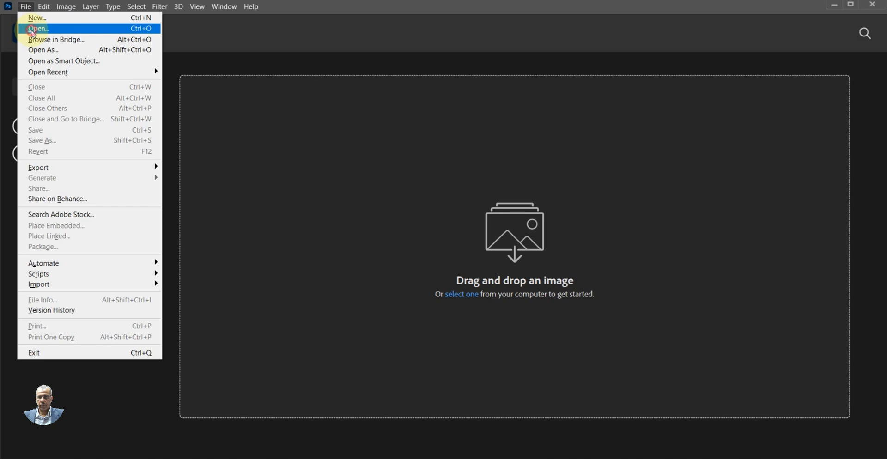
left_click(33, 31)
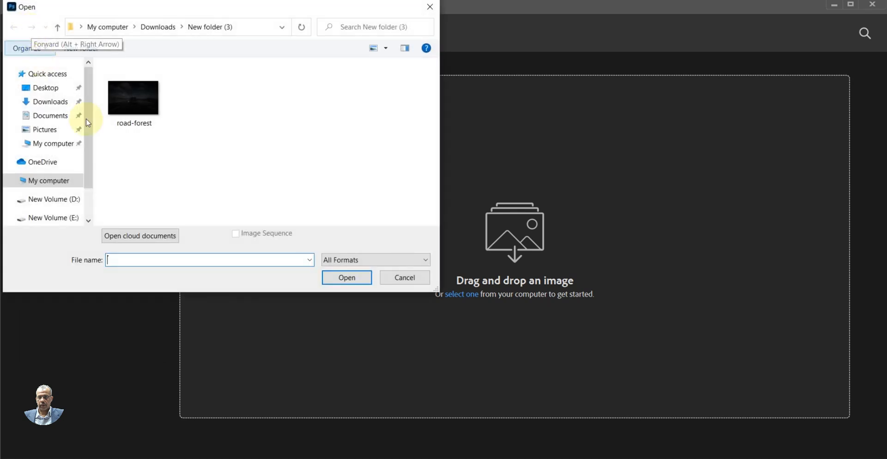
left_click(61, 102)
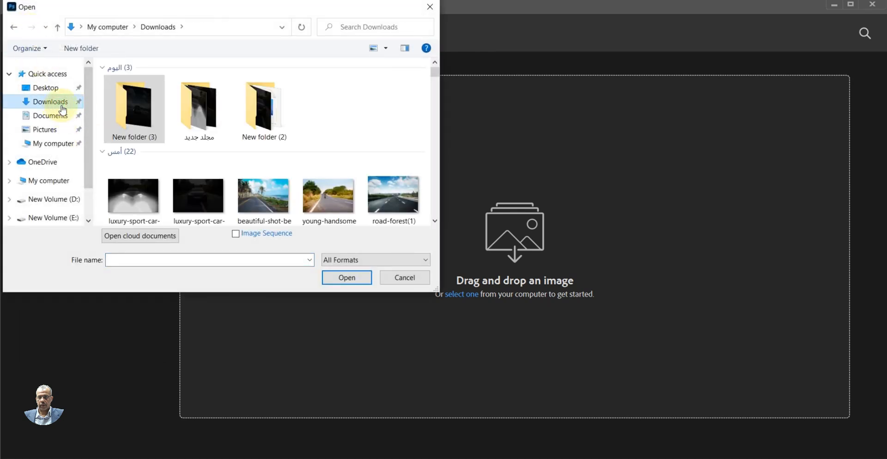
double_click(139, 124)
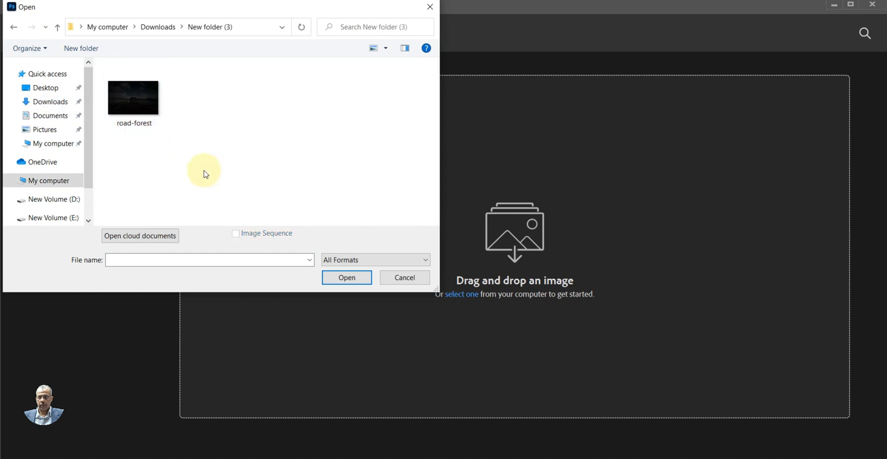
left_click(148, 98)
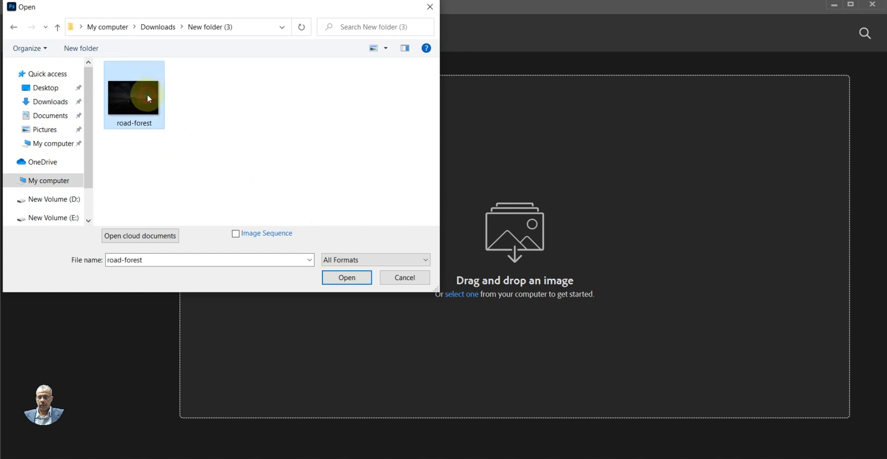
left_click(358, 280)
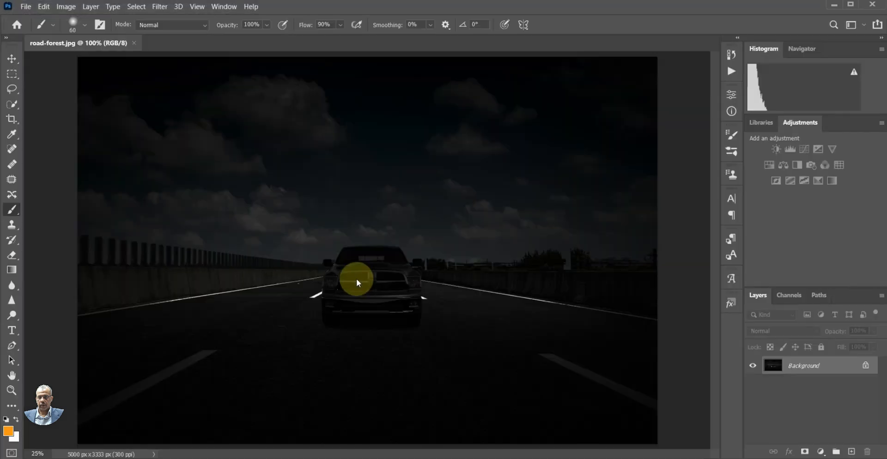
Unlock the Background layer and add four new empty layers above it
left_click(11, 390)
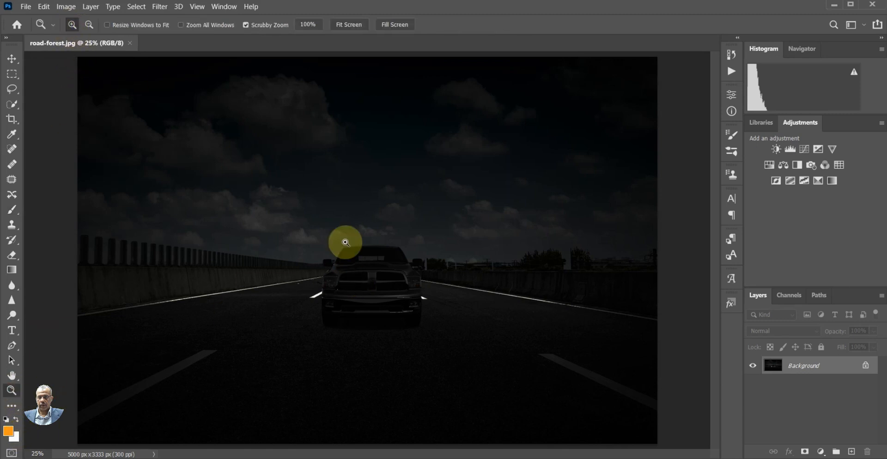
left_click(379, 280)
left_click(379, 282)
left_click(379, 281)
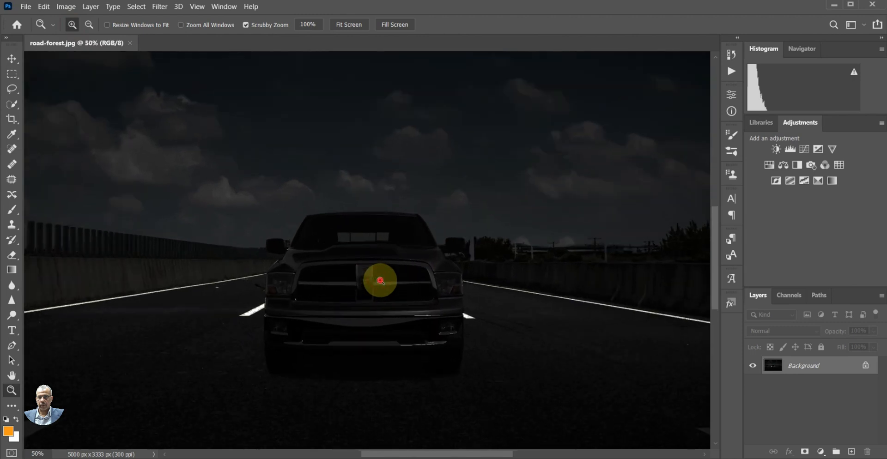
left_click(375, 284)
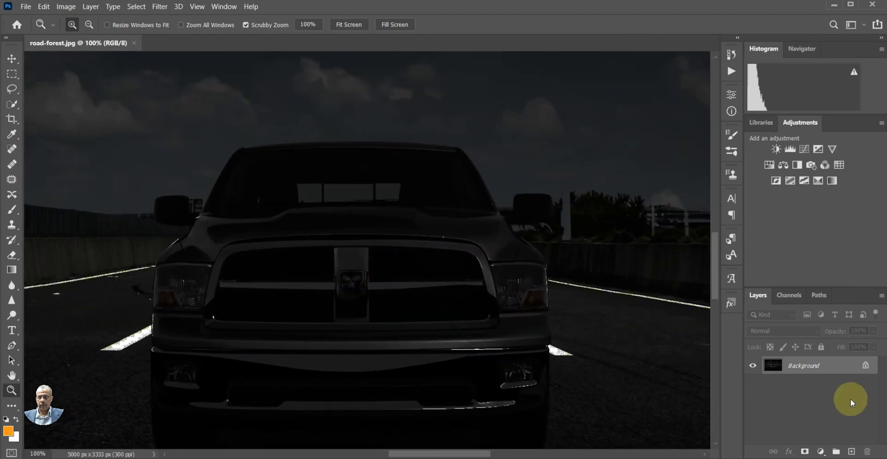
left_click(867, 367)
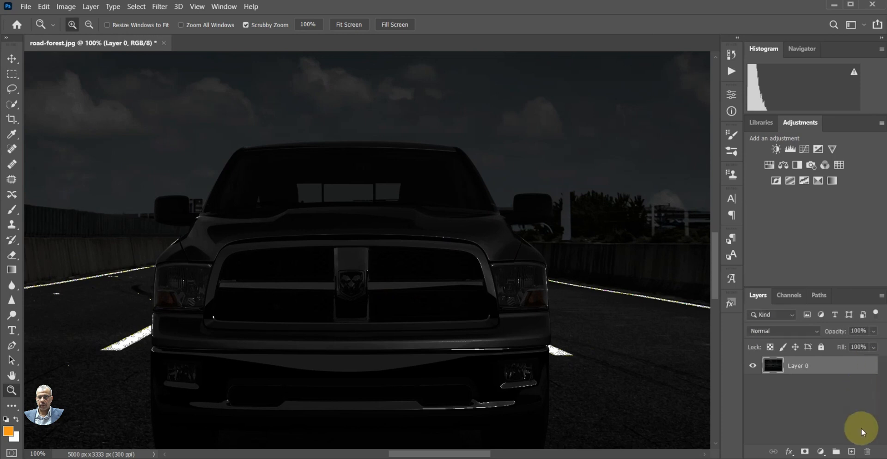
left_click(852, 451)
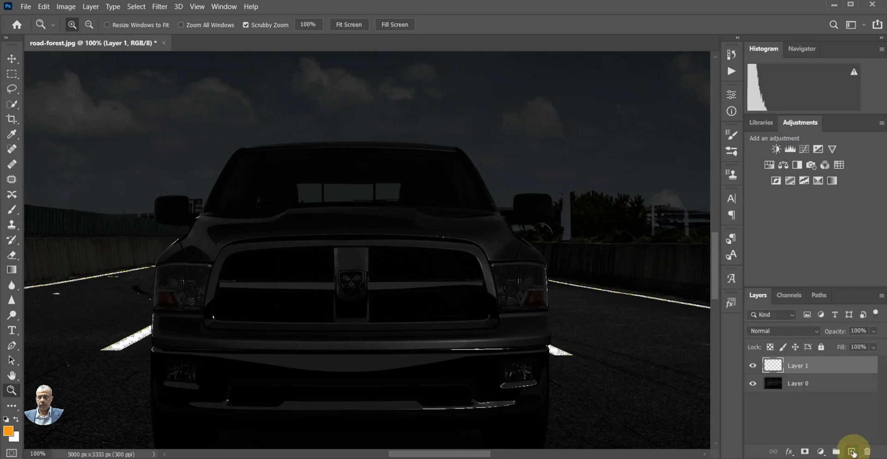
left_click(852, 452)
left_click(852, 452)
left_click(853, 452)
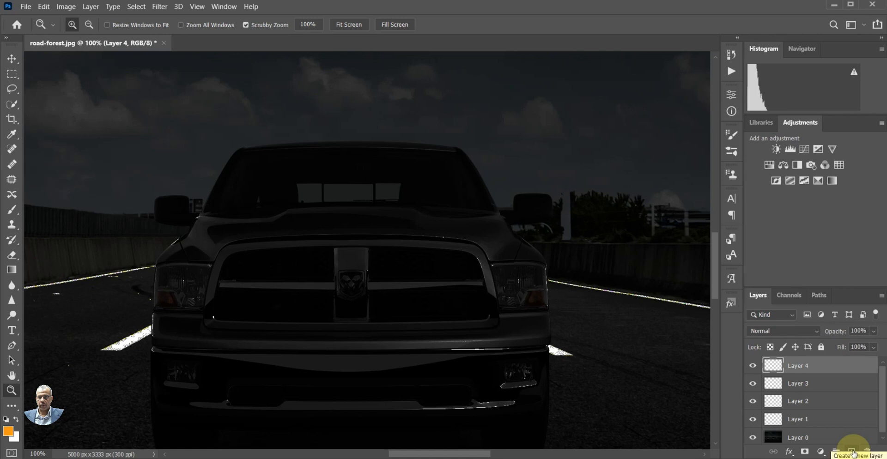
Select Layer 1 and set up vertical paint symmetry for the Brush tool, with the axis centred on the truck's grille
left_click(782, 419)
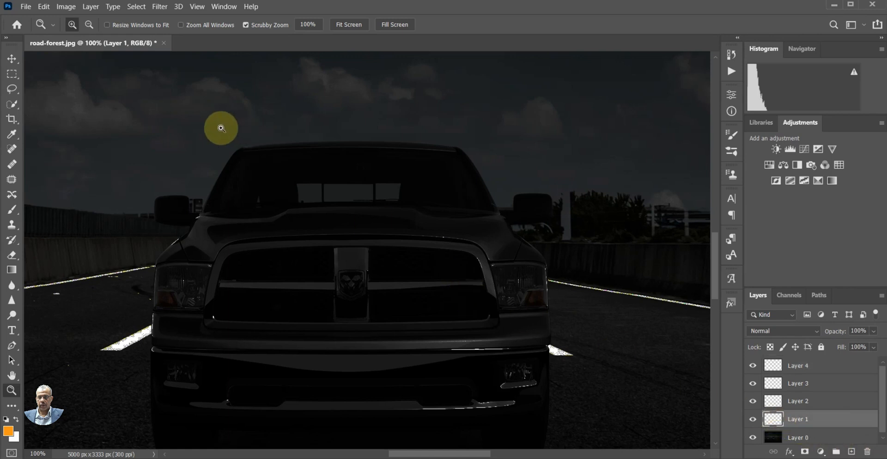
left_click(11, 210)
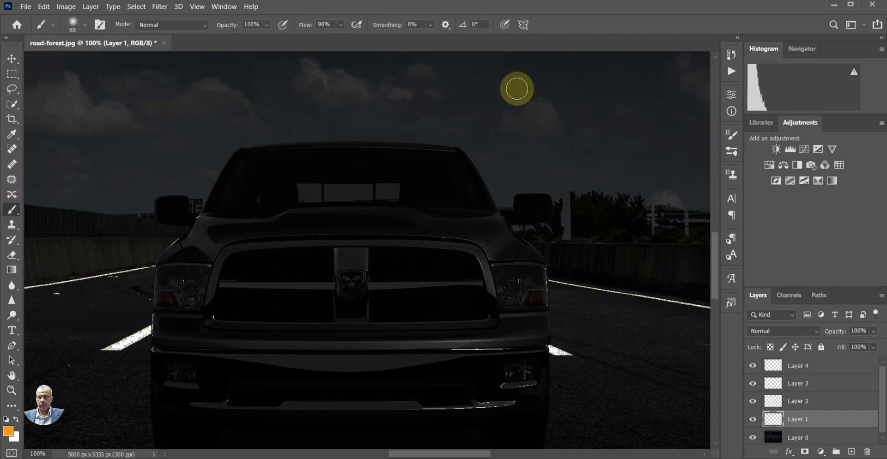
left_click(526, 25)
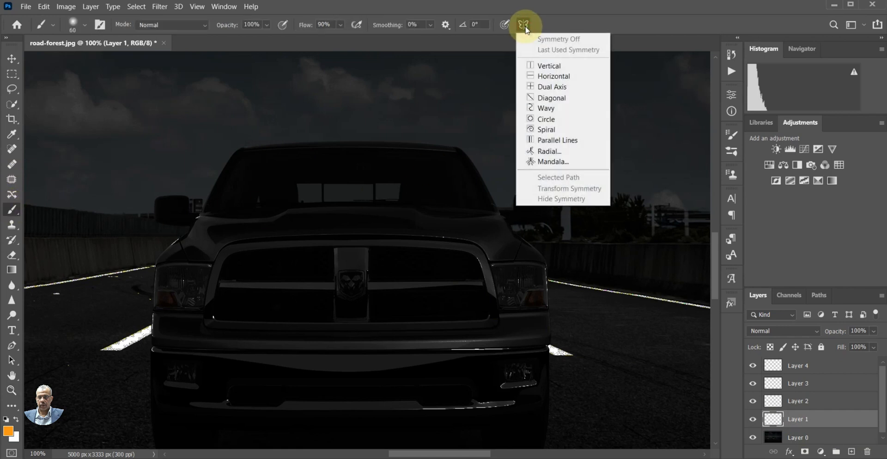
left_click(544, 64)
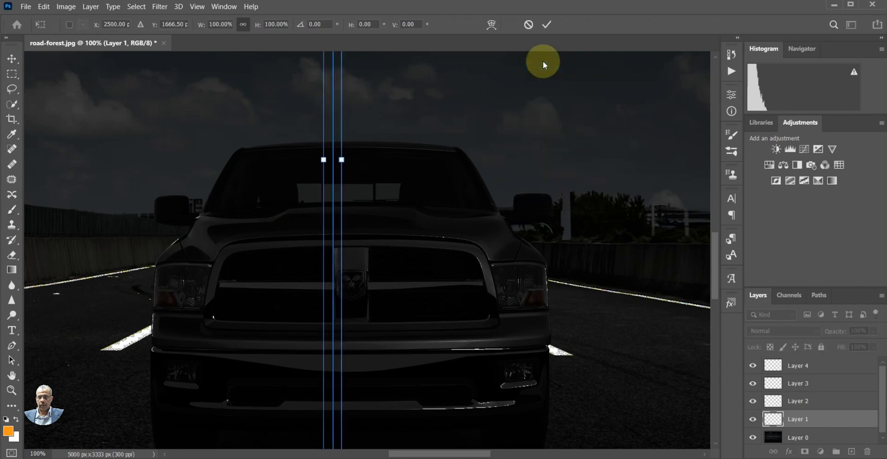
left_click_drag(340, 160, 409, 161)
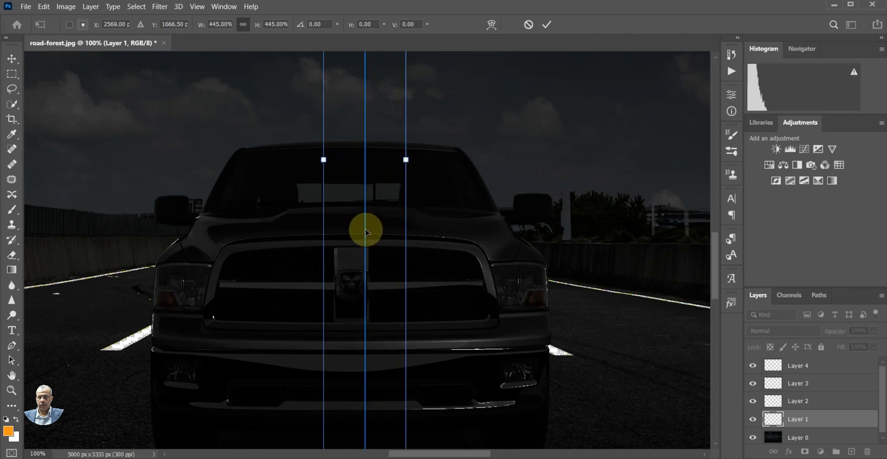
left_click_drag(365, 231, 354, 229)
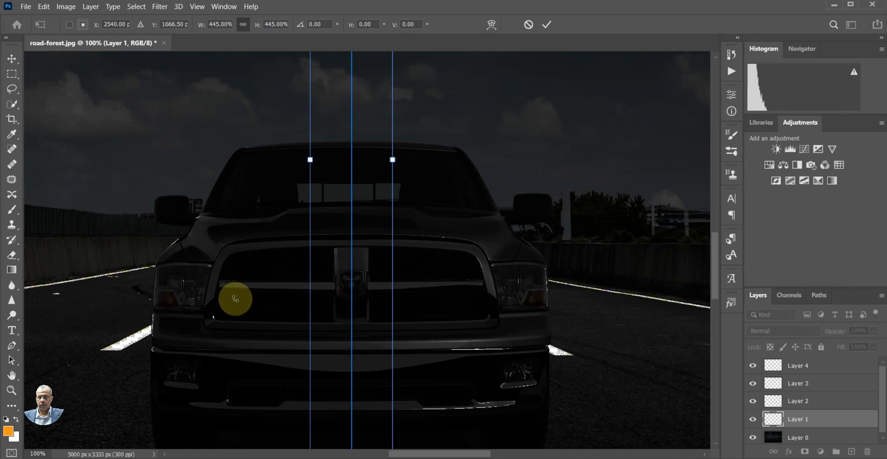
left_click(13, 212)
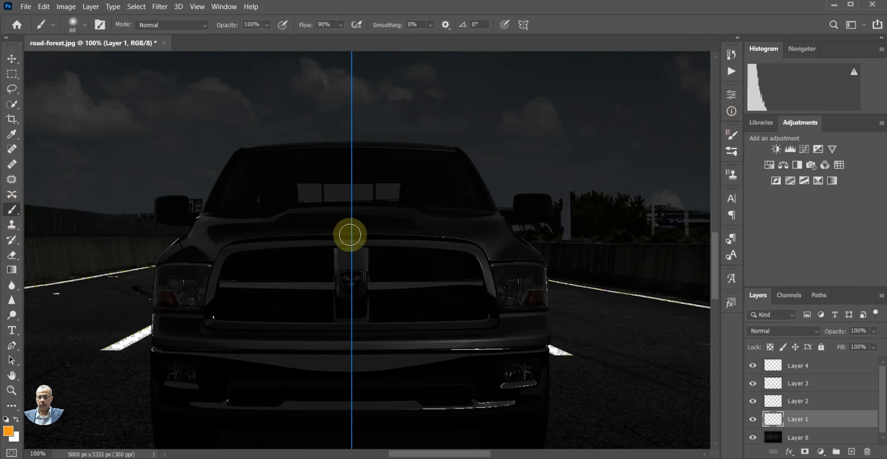
Paint one mirrored orange dab over the outer lower corners of both headlights with a 70 px soft round brush
left_click(733, 136)
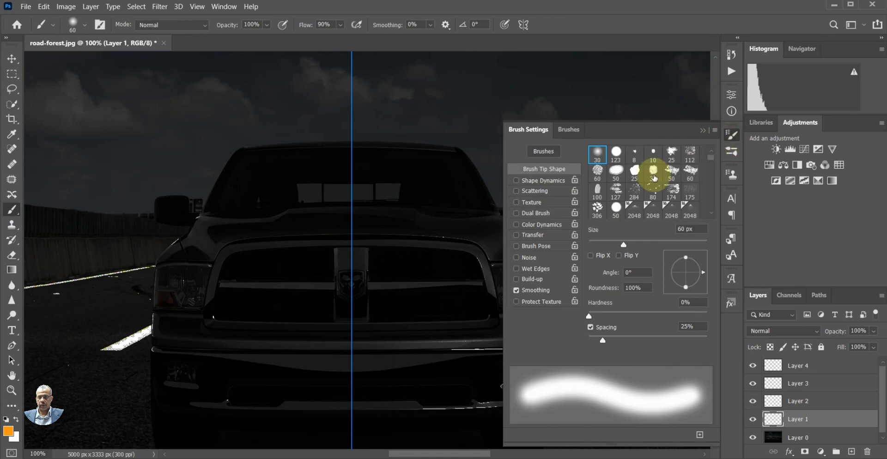
left_click(602, 156)
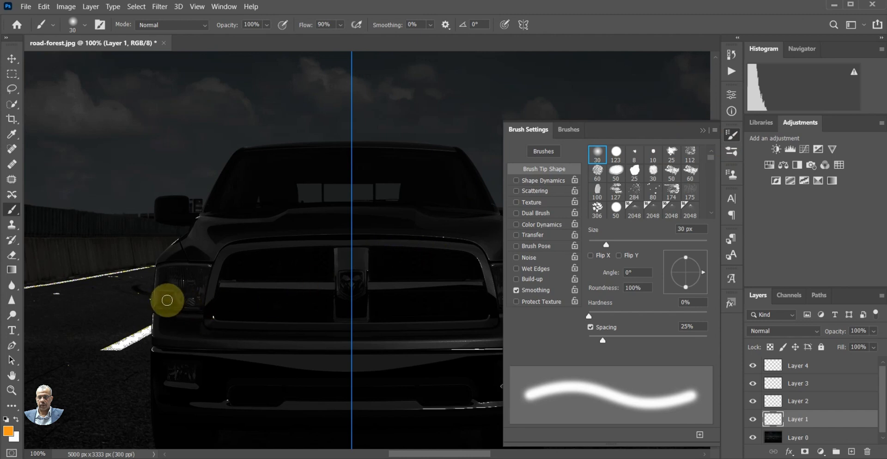
key("bracketright")
key("bracketright")
key("bracketright")
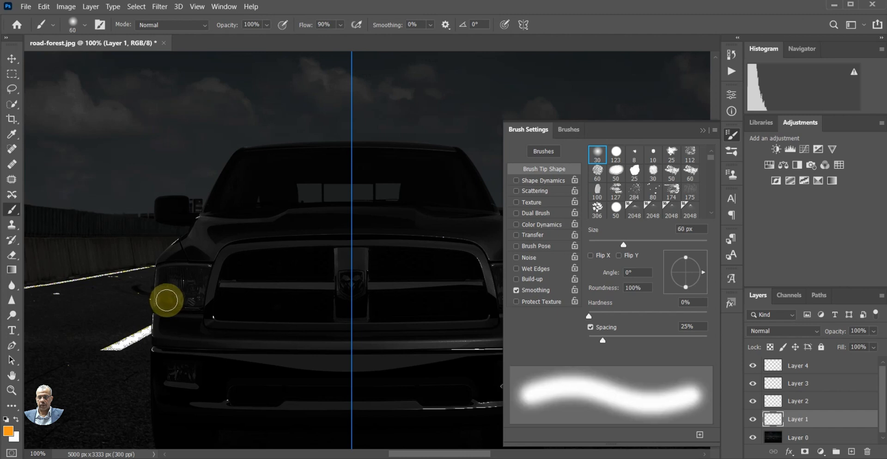
key("bracketright")
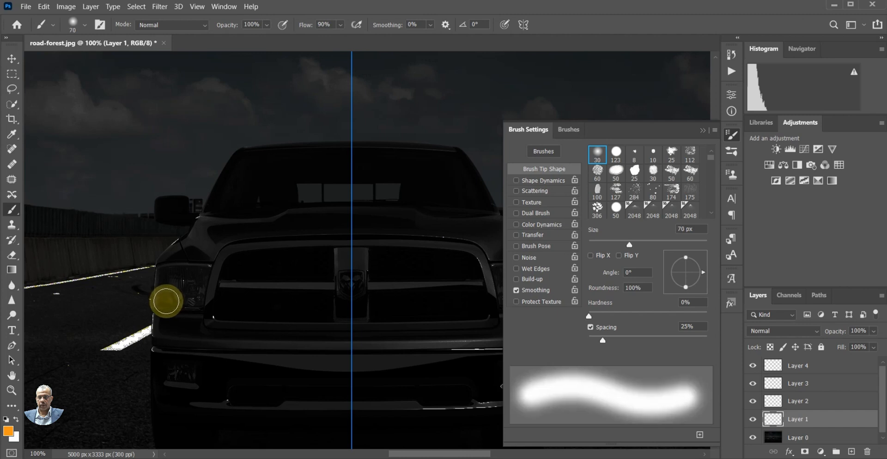
left_click(166, 302)
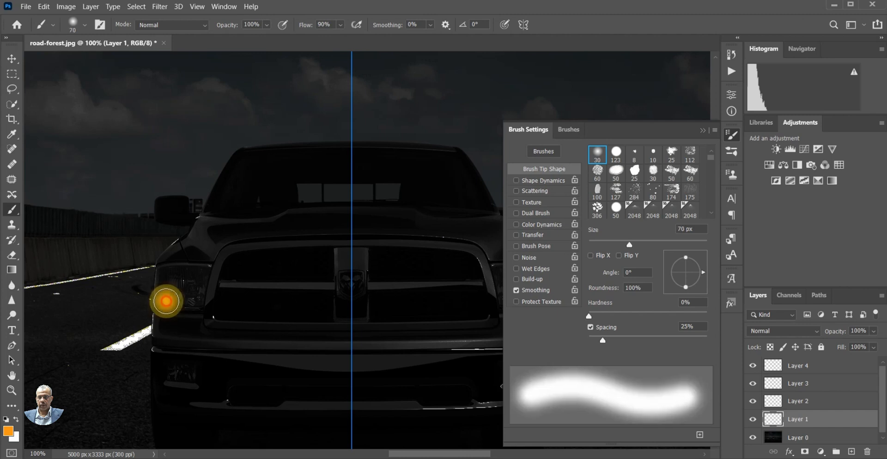
left_click(701, 130)
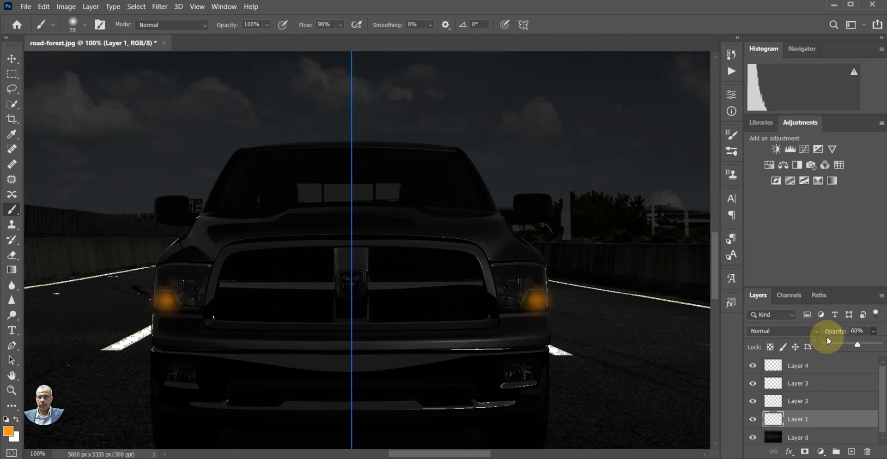
Set Layer 1 to 60% opacity with Linear Dodge (Add) blending and turn off Transparency Shapes Layer in its blending options
left_click(788, 329)
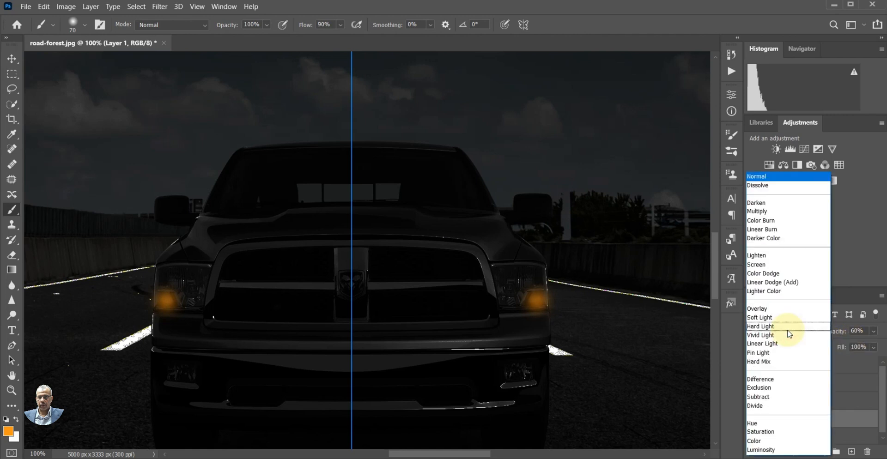
left_click(799, 283)
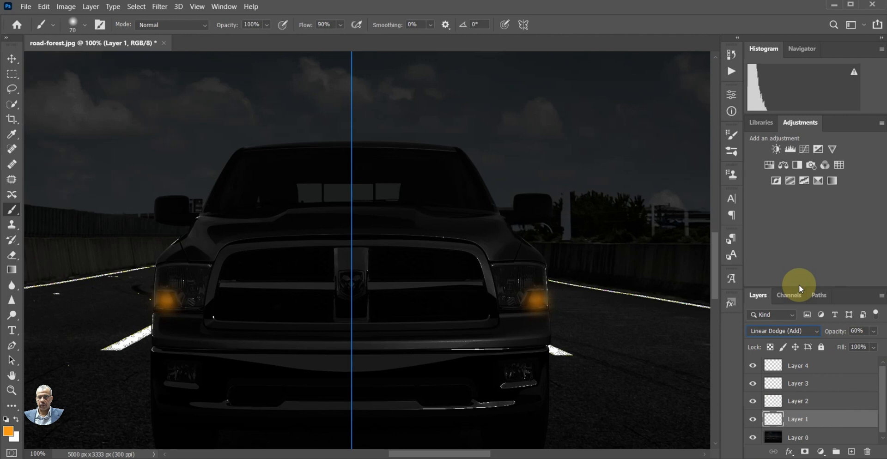
double_click(827, 420)
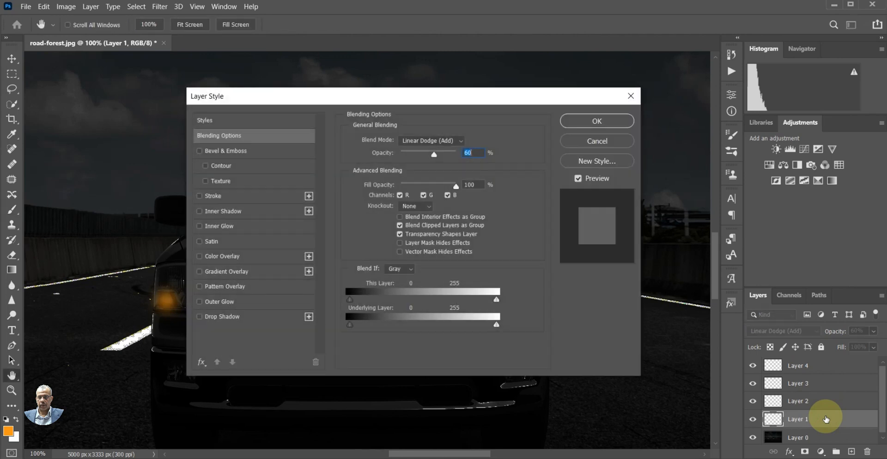
left_click(400, 234)
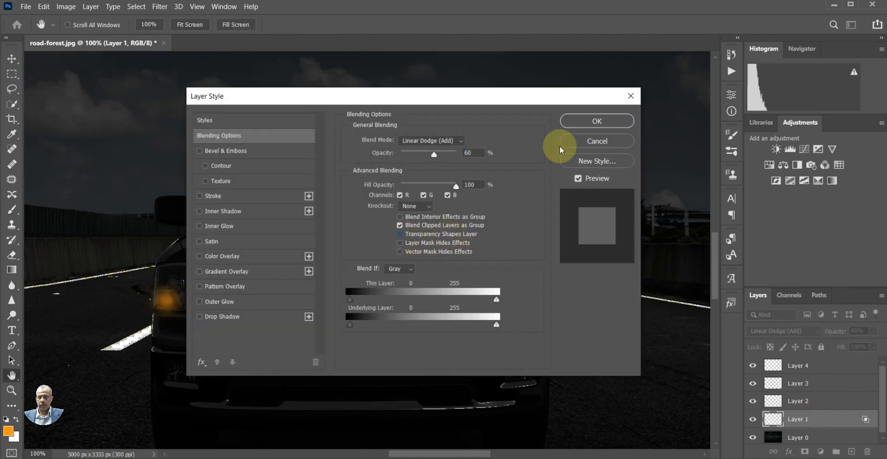
left_click(598, 121)
key("b")
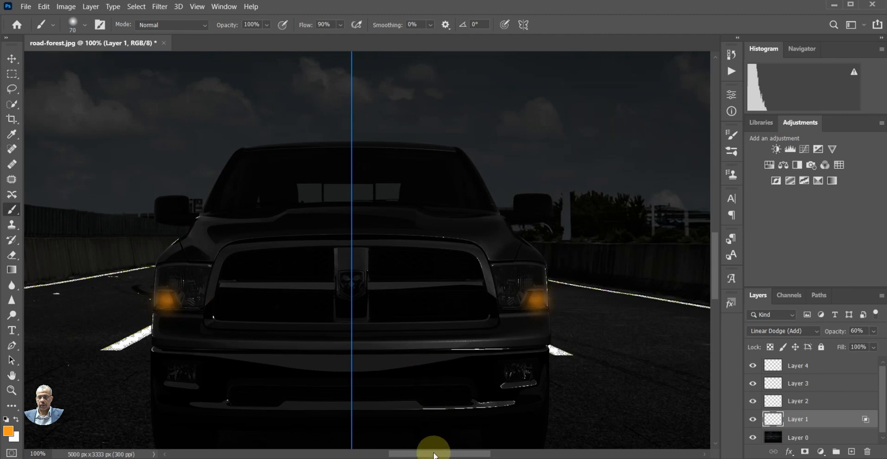
Select Layer 2 and set the Brush tool to a soft round tip of 150 px
left_click_drag(434, 454, 443, 456)
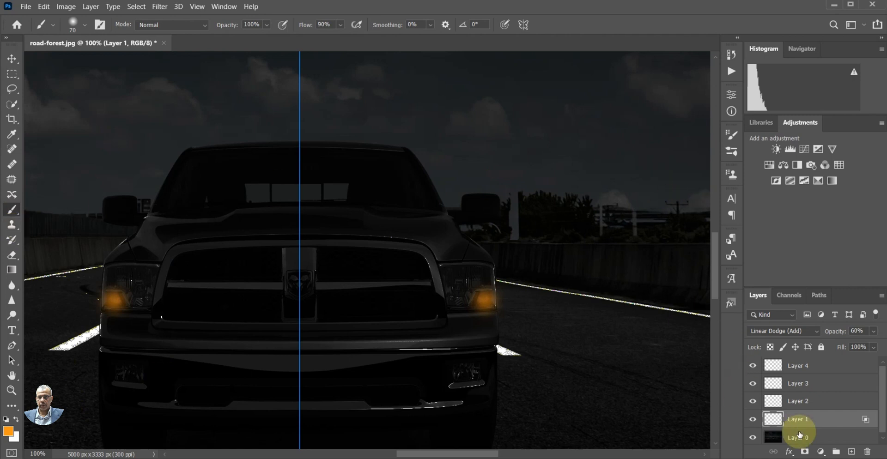
left_click(782, 401)
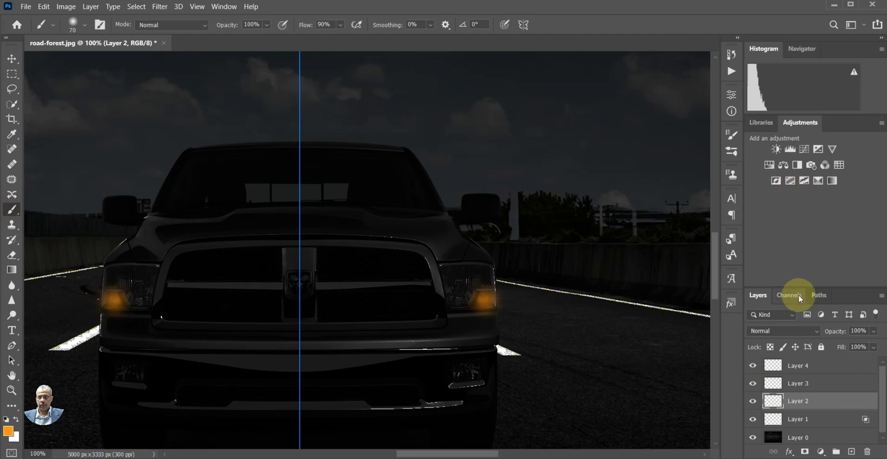
left_click(730, 136)
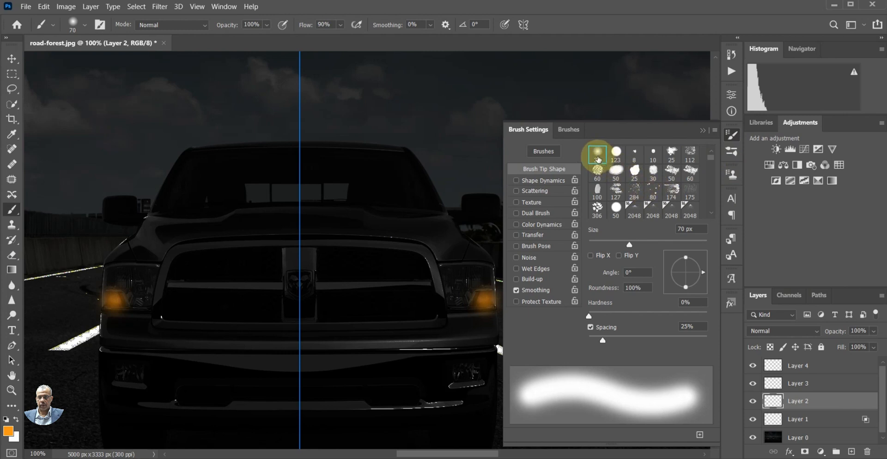
left_click(598, 157)
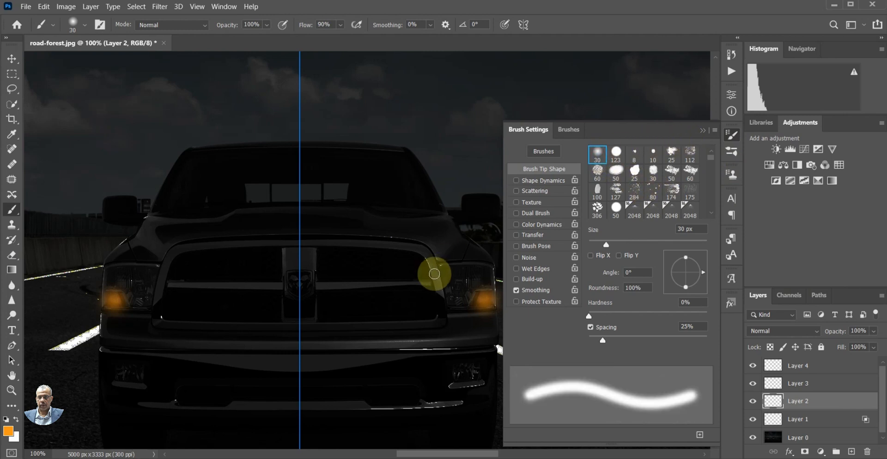
left_click_drag(440, 454, 445, 454)
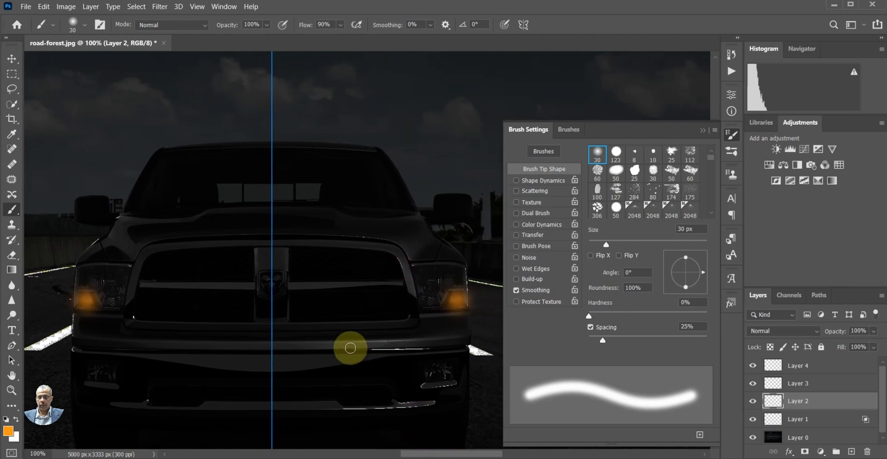
key("bracketright")
key("bracketright")
key("bracketright")
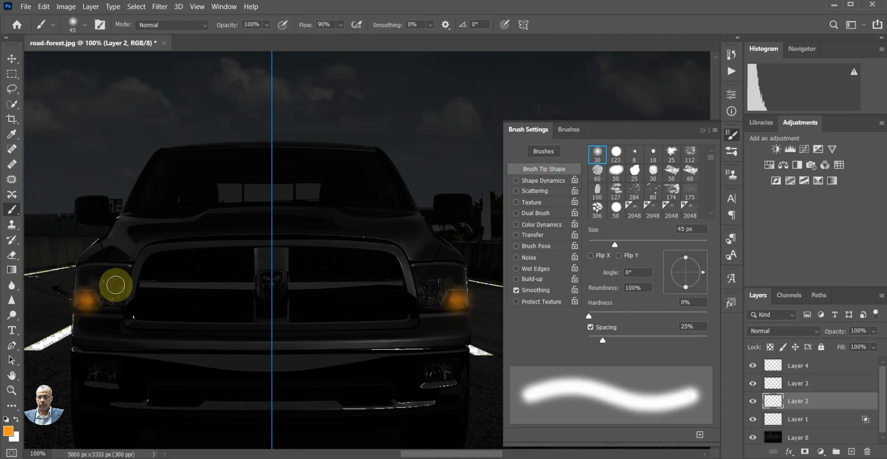
key("bracketright")
key("bracketright")
key("bracketright")
key("bracketright")
key("bracketright")
key("bracketright")
key("bracketright")
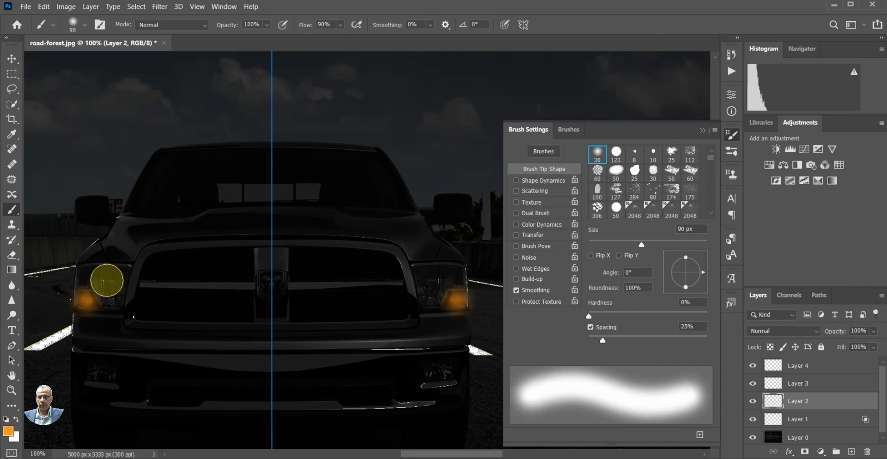
key("bracketright")
key("bracketright")
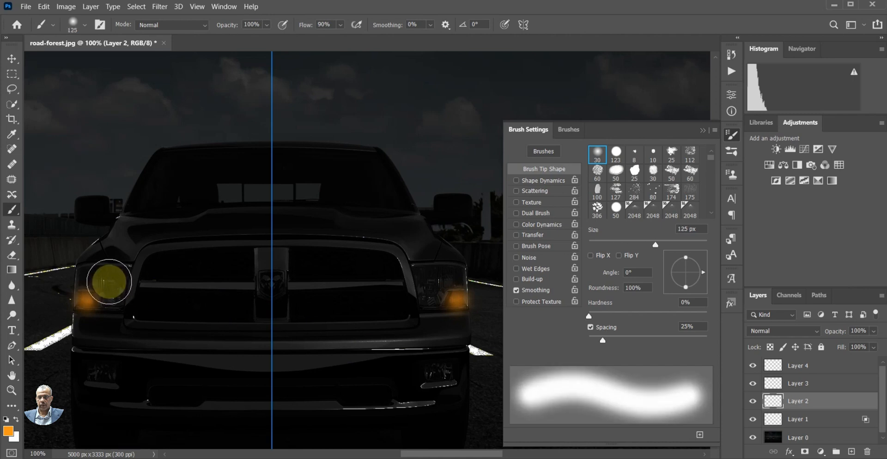
key("bracketright")
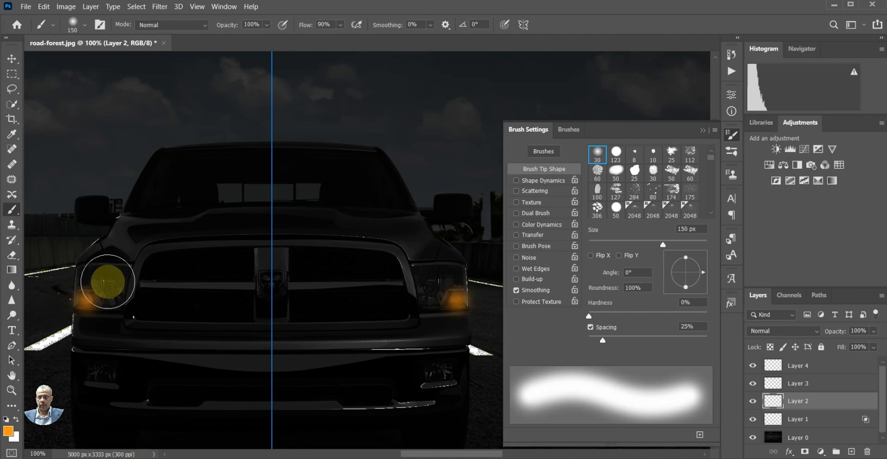
left_click(108, 282)
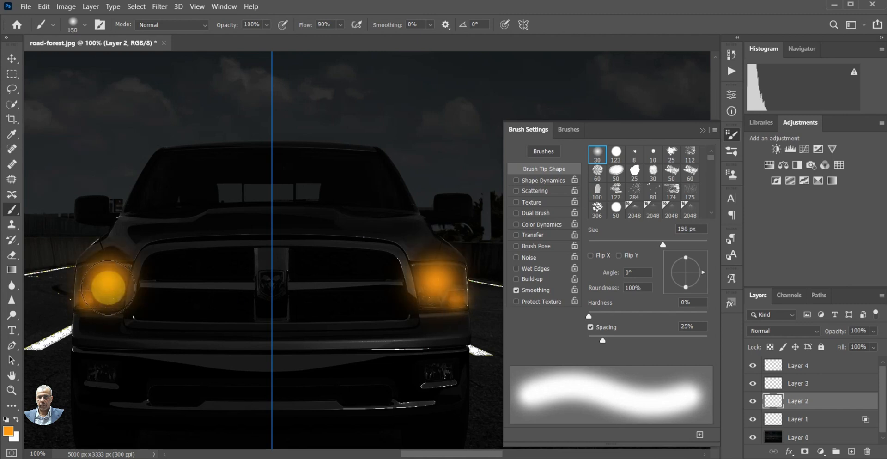
key("ctrl+z")
left_click(46, 10)
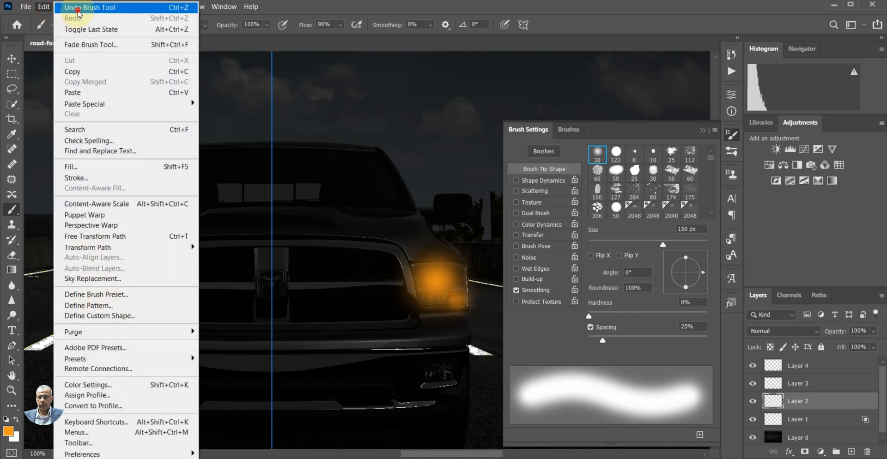
left_click(78, 16)
Make the near-white #fcfdfe the foreground colour and paint one mirrored dab over the middle of both headlights
left_click(16, 419)
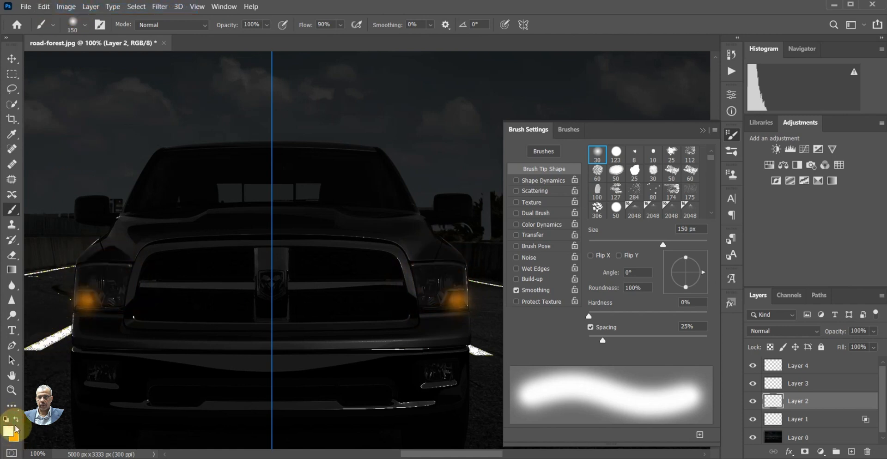
left_click(10, 433)
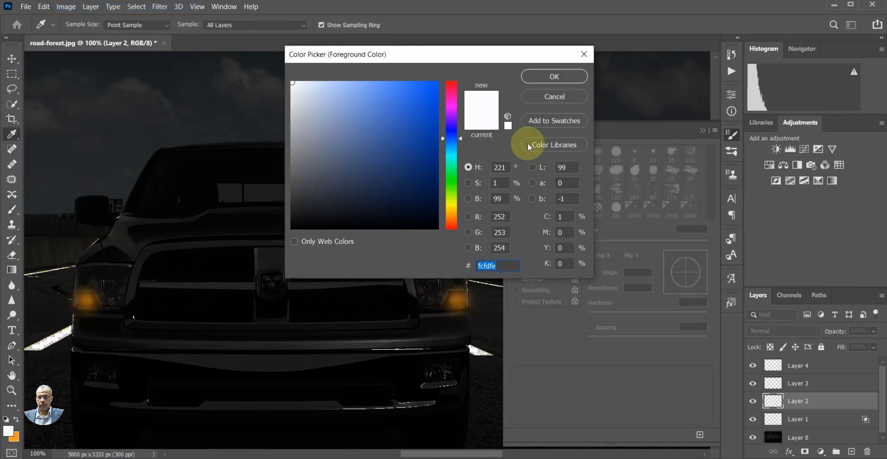
left_click(477, 104)
left_click(543, 84)
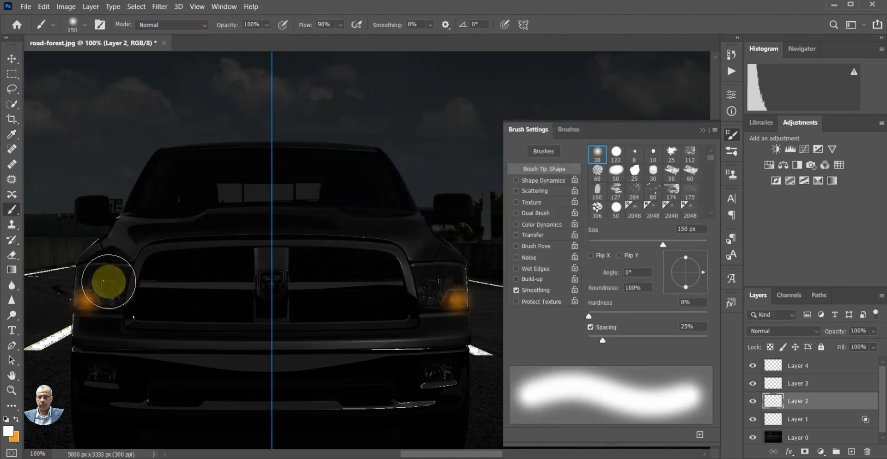
left_click(107, 282)
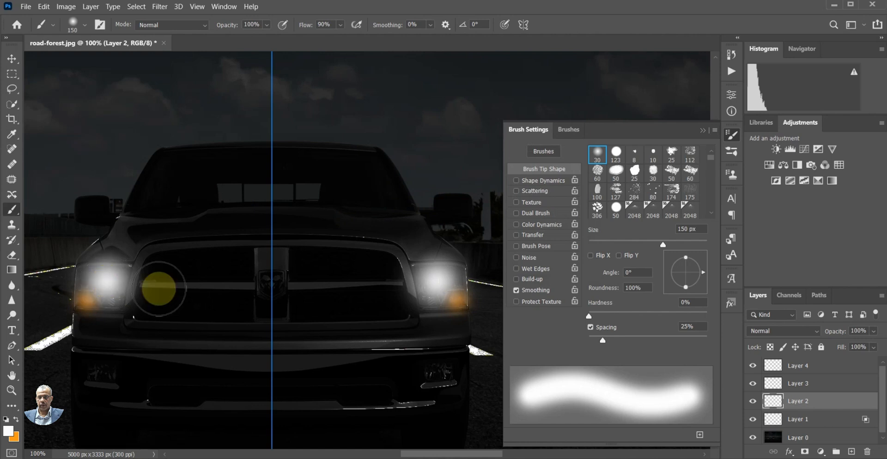
Set Layer 2 to 60% opacity with Linear Dodge (Add) blending and turn off Transparency Shapes Layer in its blending options
left_click(874, 332)
left_click_drag(867, 344, 864, 345)
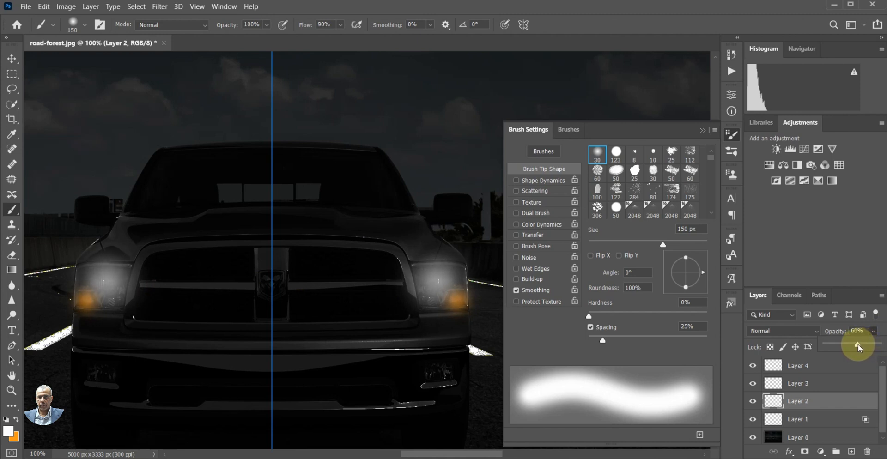
left_click(805, 332)
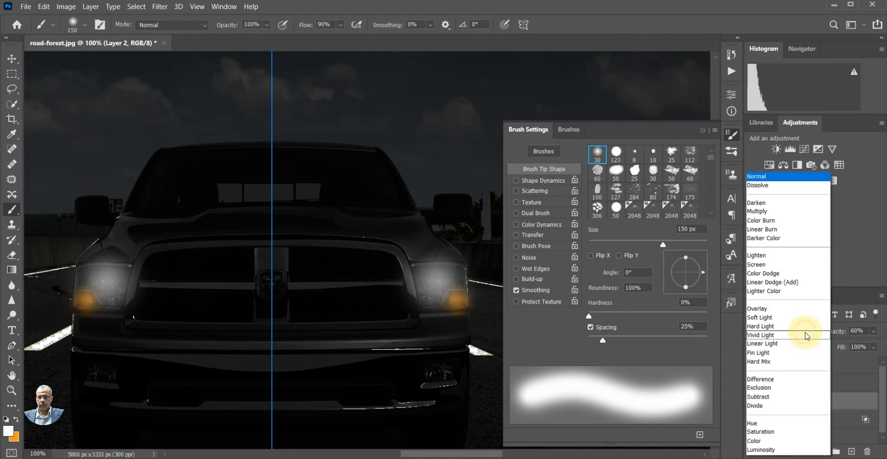
left_click(815, 288)
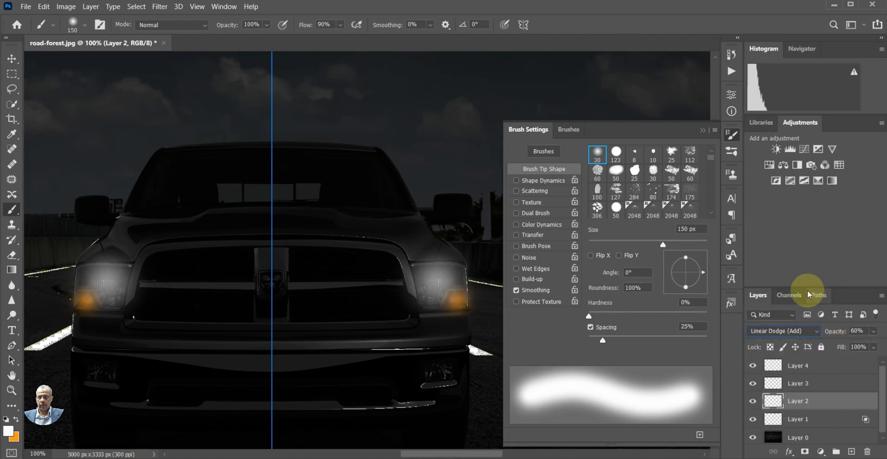
double_click(846, 410)
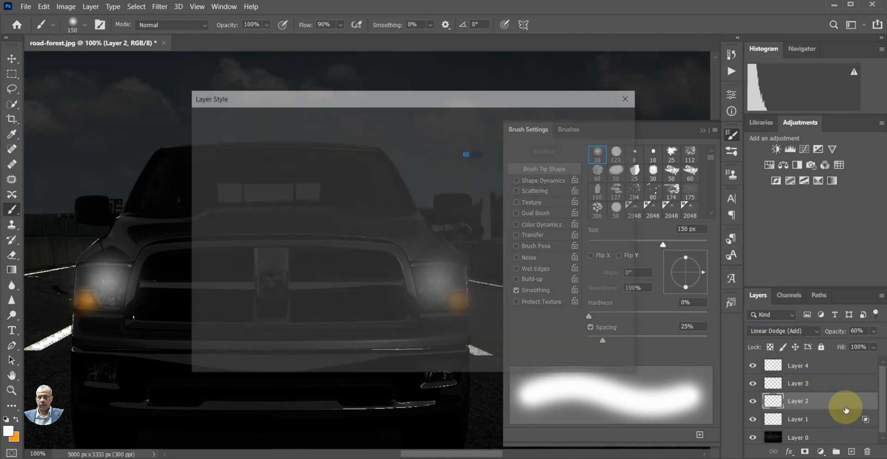
left_click(400, 234)
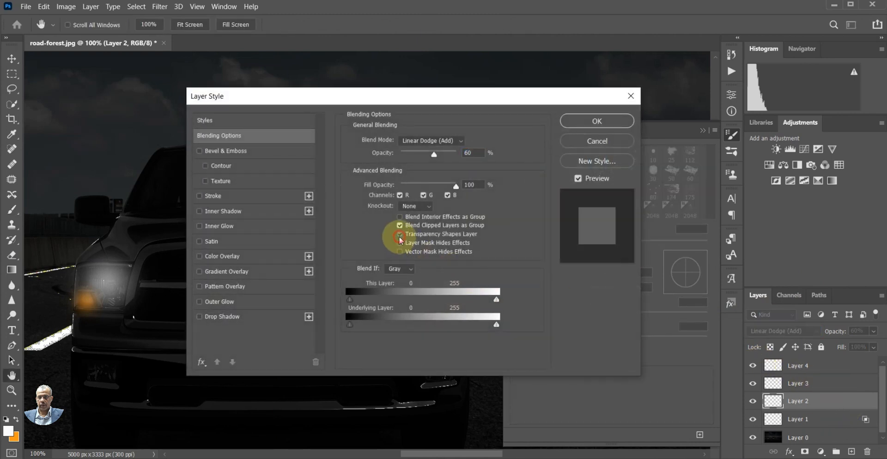
left_click(598, 121)
key("b")
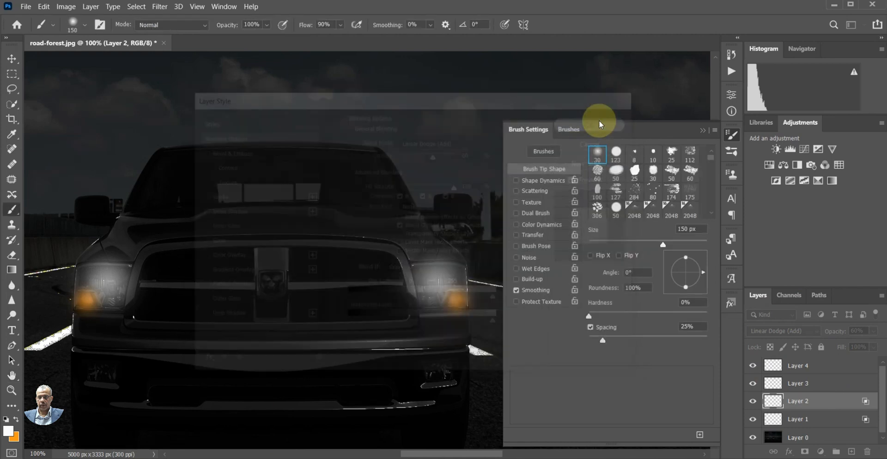
On Layer 3, paint one mirrored near-white dab over both fog lights in the bumper with a 100 px soft round brush
scroll(407, 222, "down", 4)
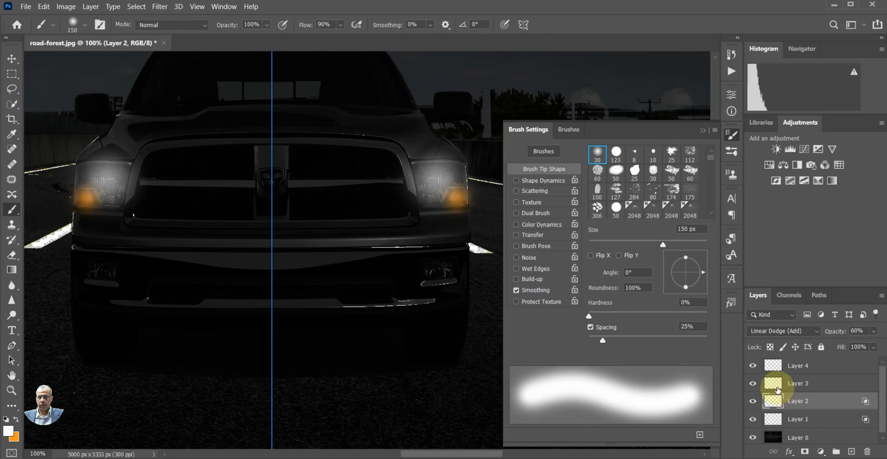
left_click(779, 390)
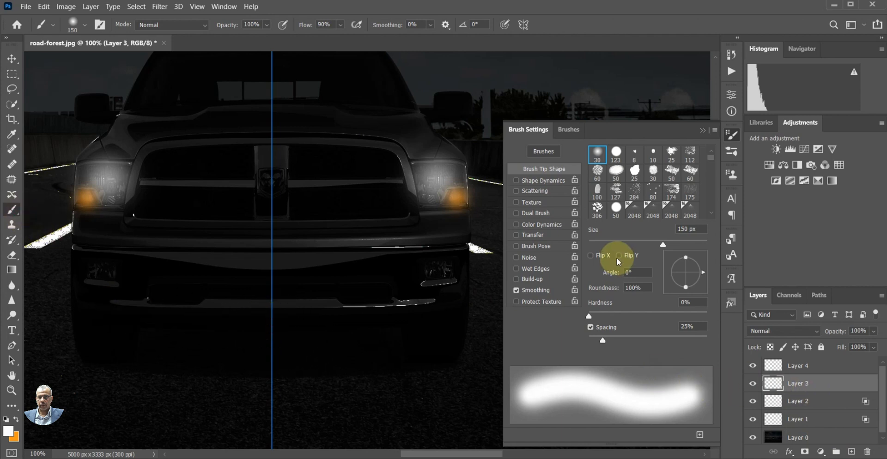
left_click(599, 156)
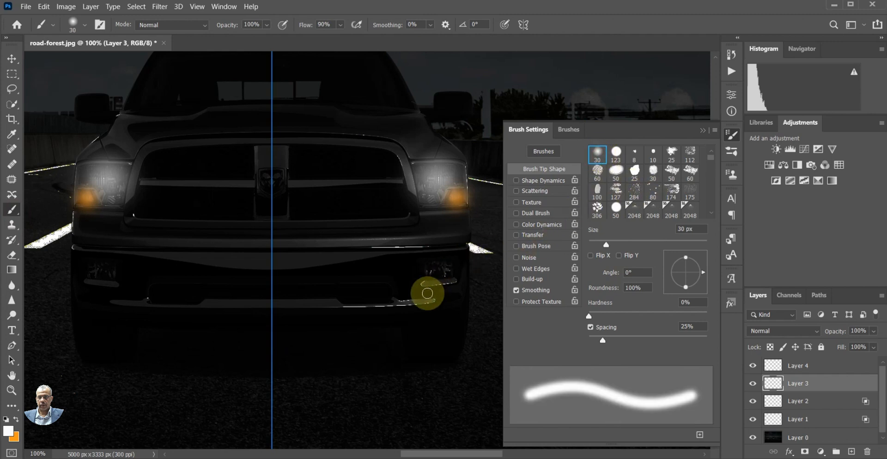
key("bracketright")
key("bracketright")
key("bracketright")
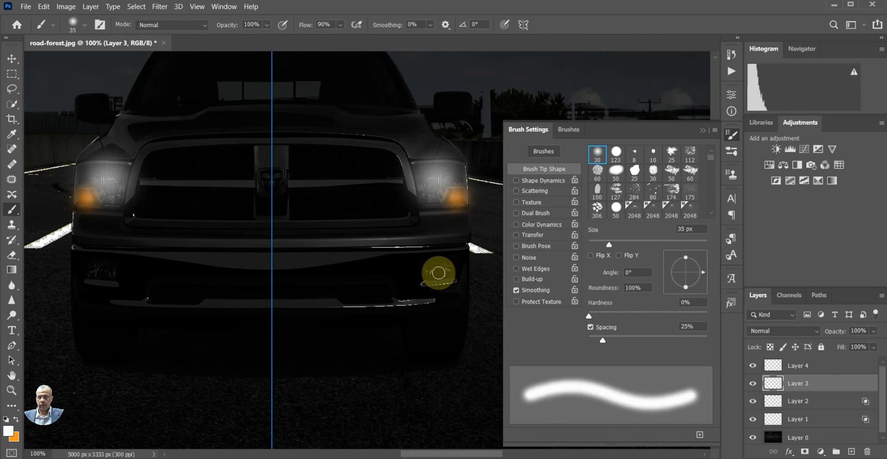
key("bracketright")
key("bracketright")
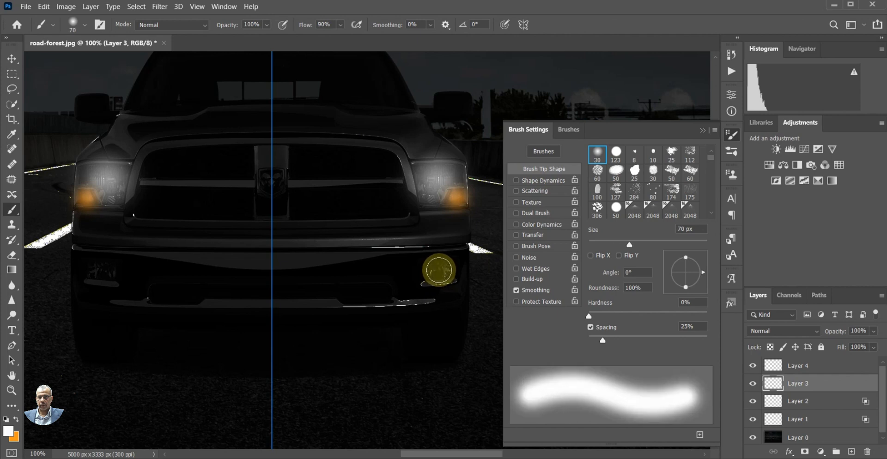
key("bracketright")
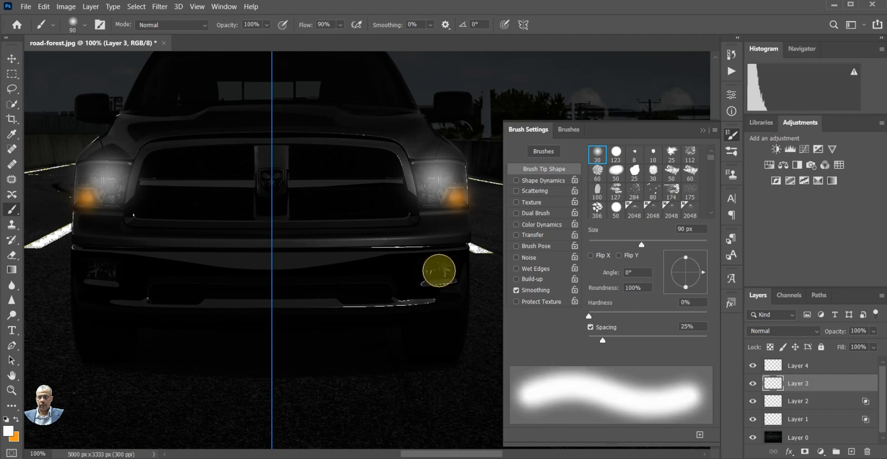
key("bracketright")
left_click(439, 271)
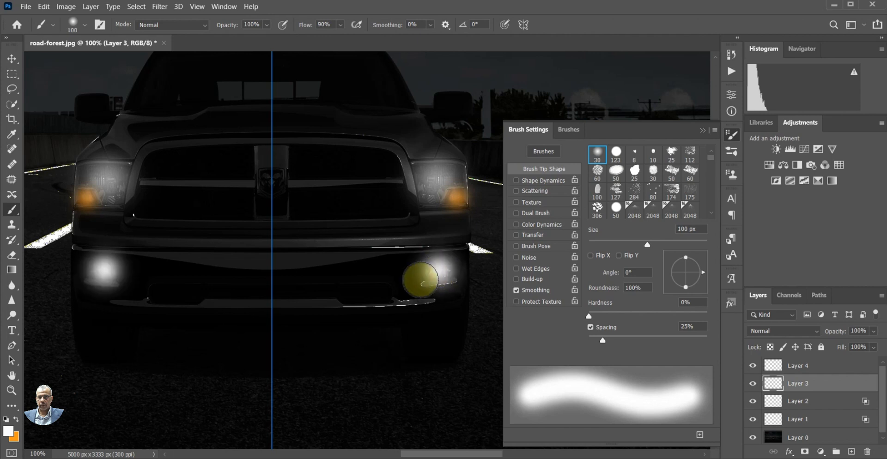
Set Layer 3 to 60% opacity with Linear Dodge (Add) blending and turn off Transparency Shapes Layer in its blending options
left_click(872, 333)
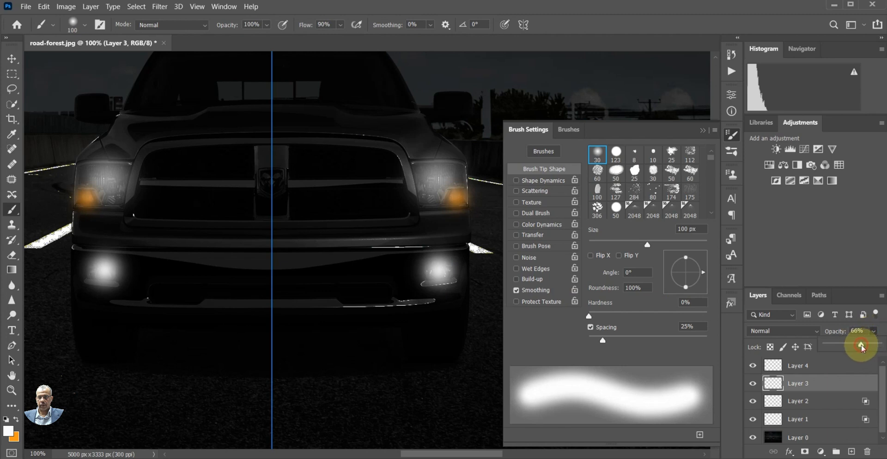
left_click_drag(861, 345, 858, 345)
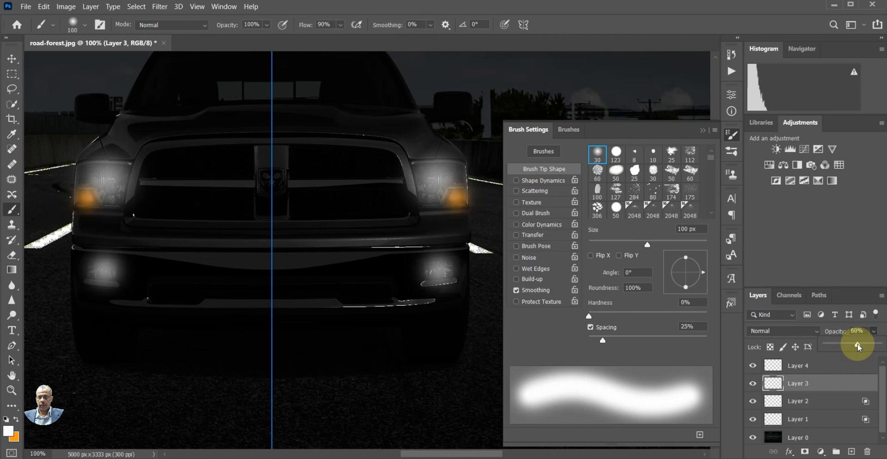
left_click(786, 334)
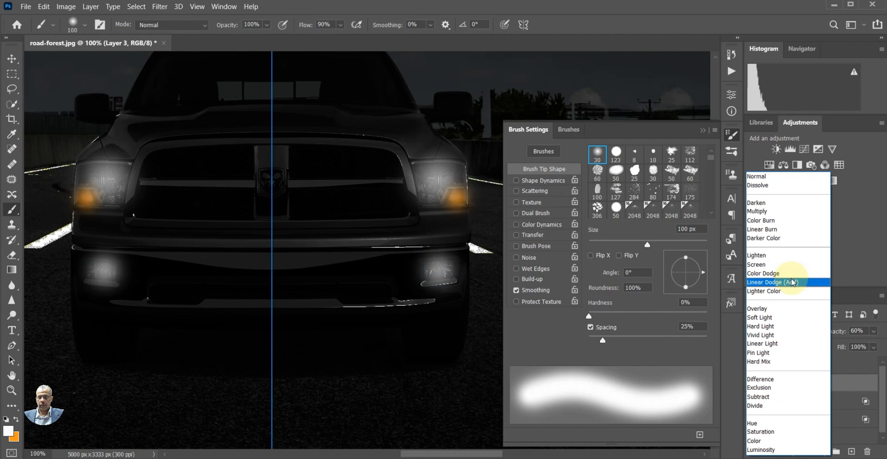
left_click(791, 279)
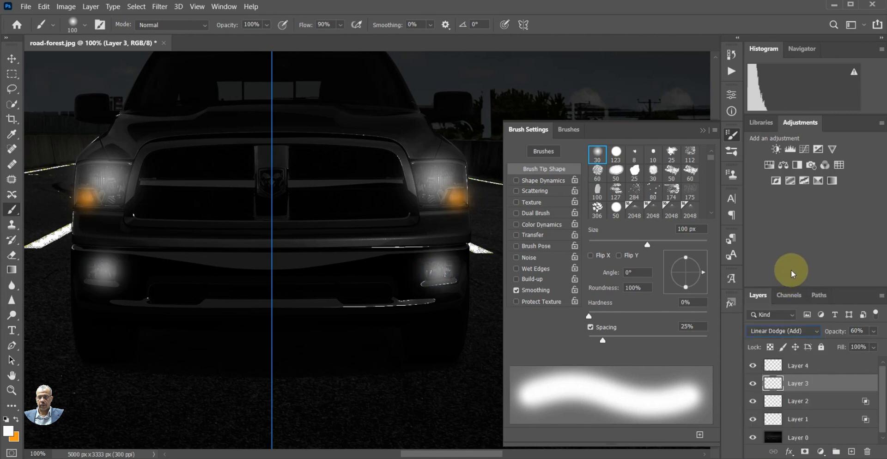
double_click(841, 386)
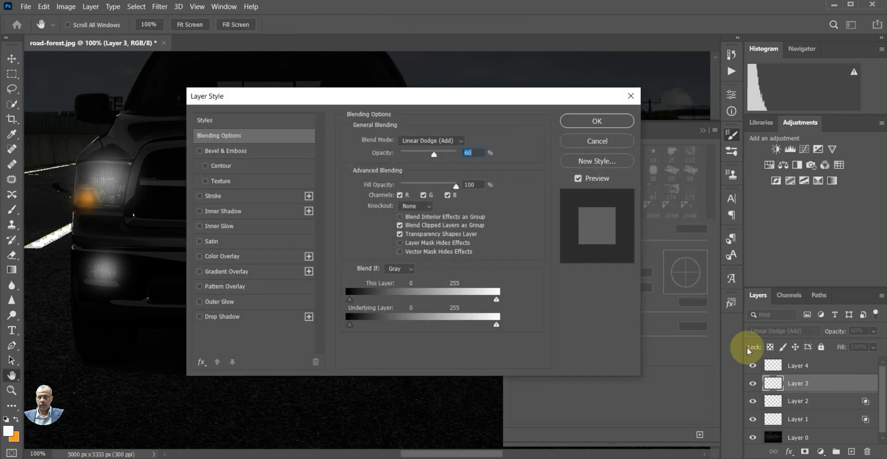
left_click(399, 235)
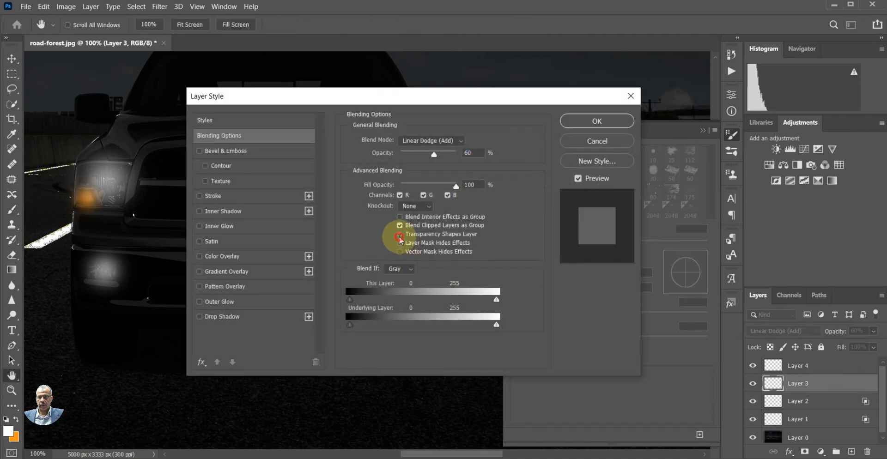
left_click(598, 122)
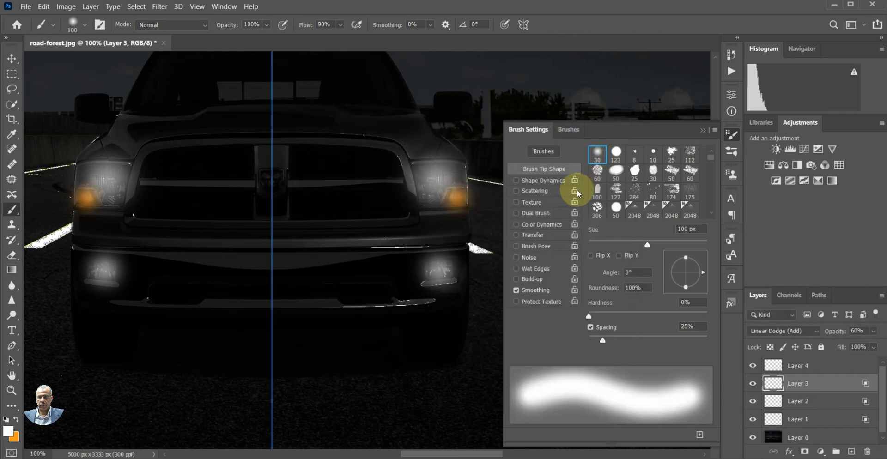
Make Layer 4 active for painting light on the road in front of the truck
scroll(444, 240, "down", 2)
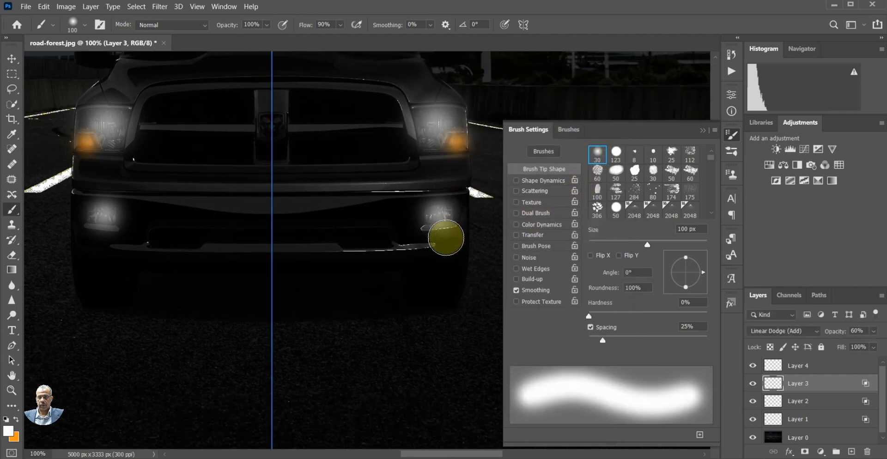
scroll(445, 236, "down", 2)
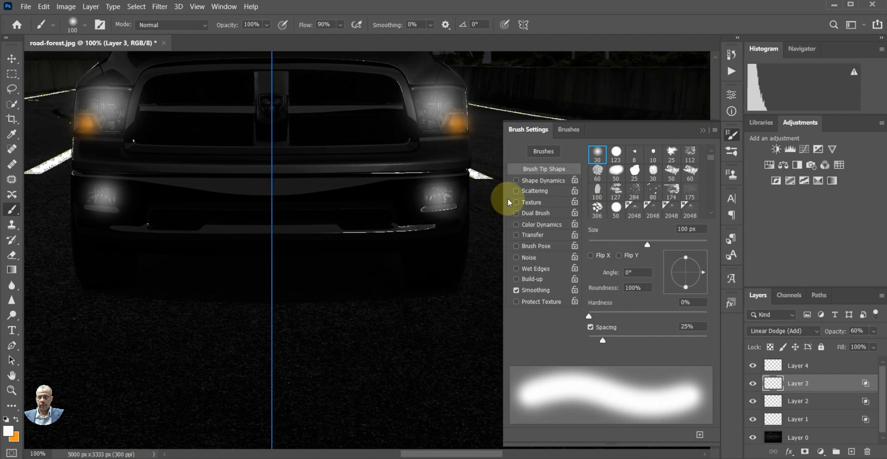
left_click(701, 132)
scroll(847, 393, "down", 1)
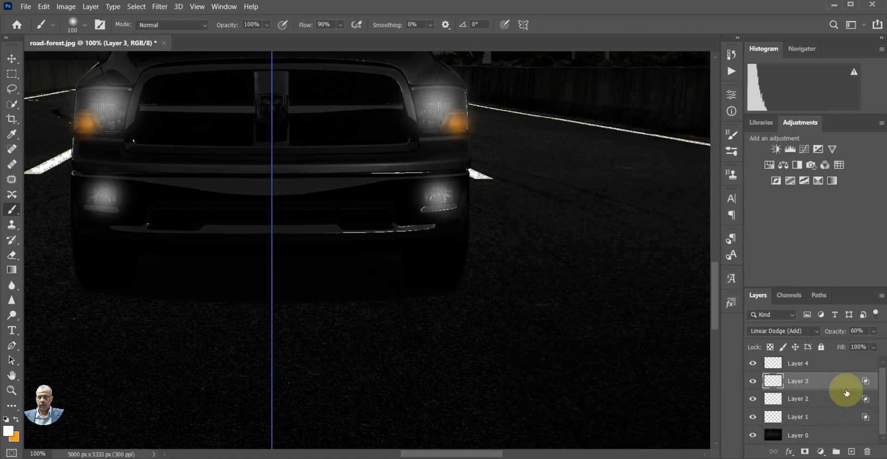
scroll(847, 393, "up", 1)
left_click(776, 367)
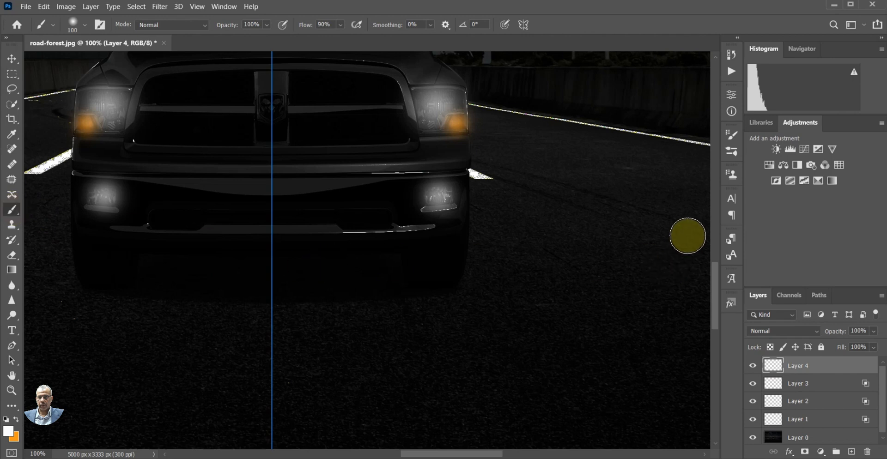
left_click_drag(495, 455, 473, 455)
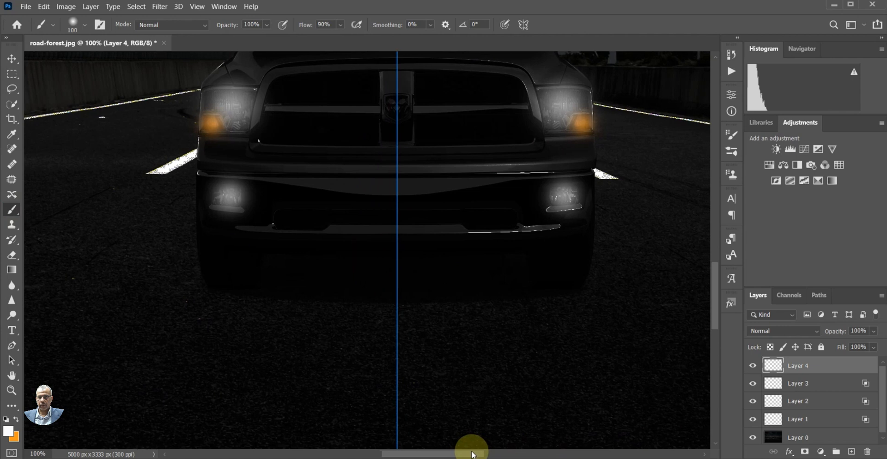
scroll(439, 332, "down", 4)
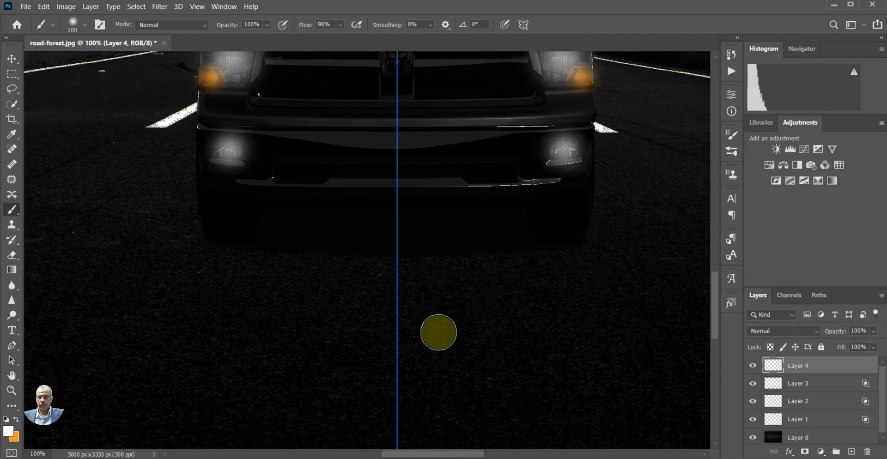
scroll(438, 333, "down", 1)
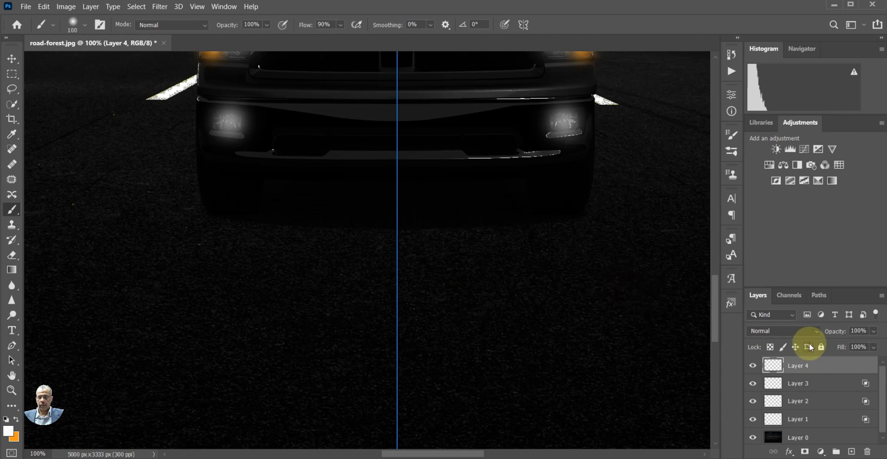
Choose the soft round 30 px brush tip and enlarge it to 400 px
left_click(732, 139)
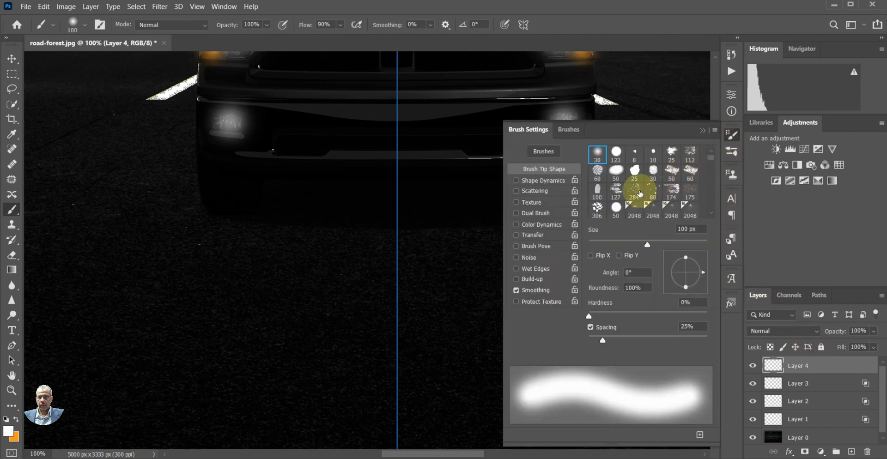
left_click(599, 155)
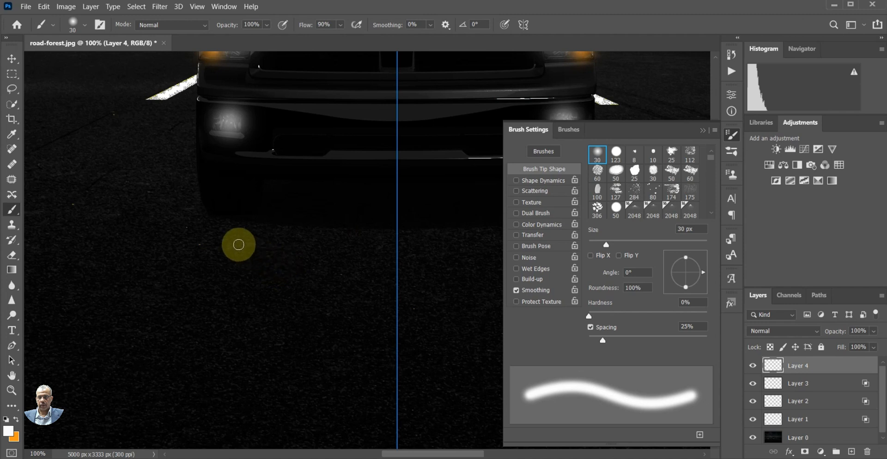
key("bracketright")
key("bracketright")
key("bracketright")
key("bracketright")
key("bracketright")
key("bracketright")
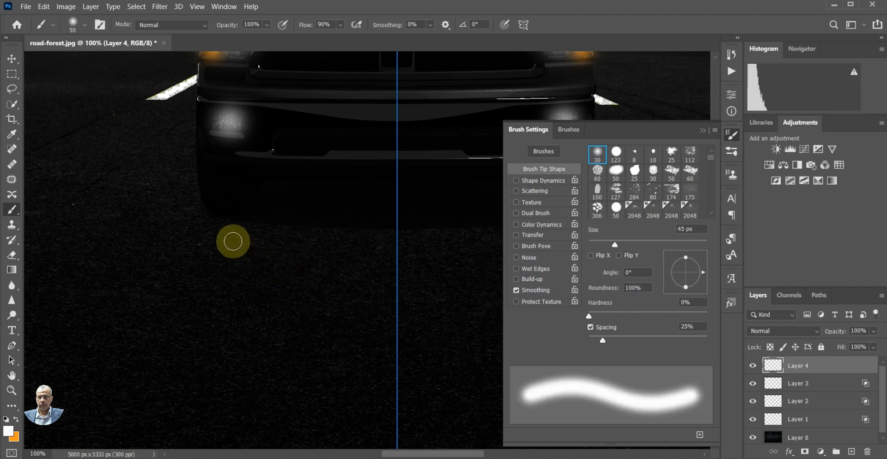
key("bracketright")
key("bracketright")
key("bracketright")
key("bracketright")
key("bracketright")
key("bracketright")
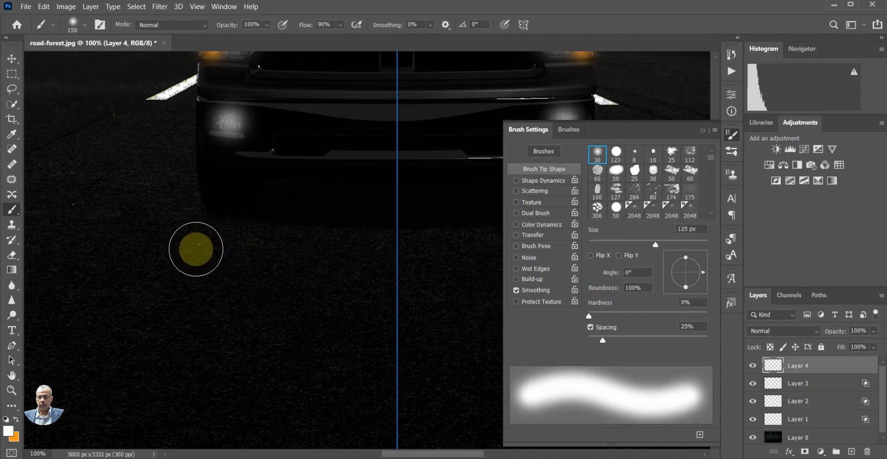
key("bracketright")
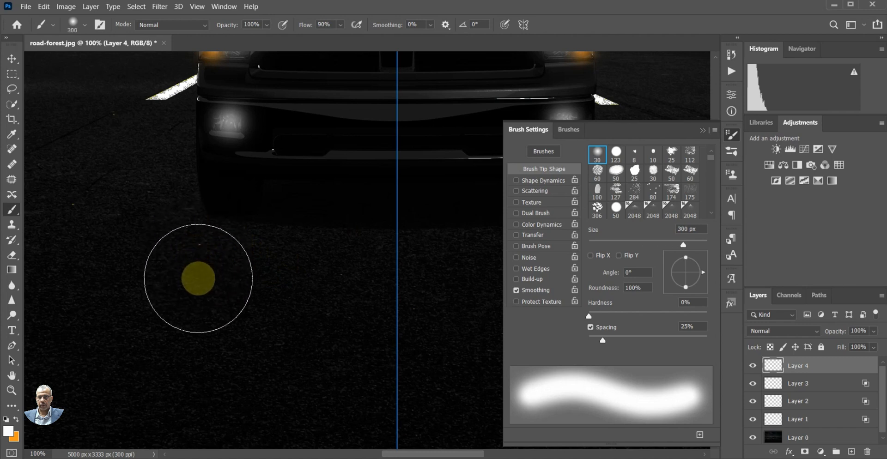
key("bracketright")
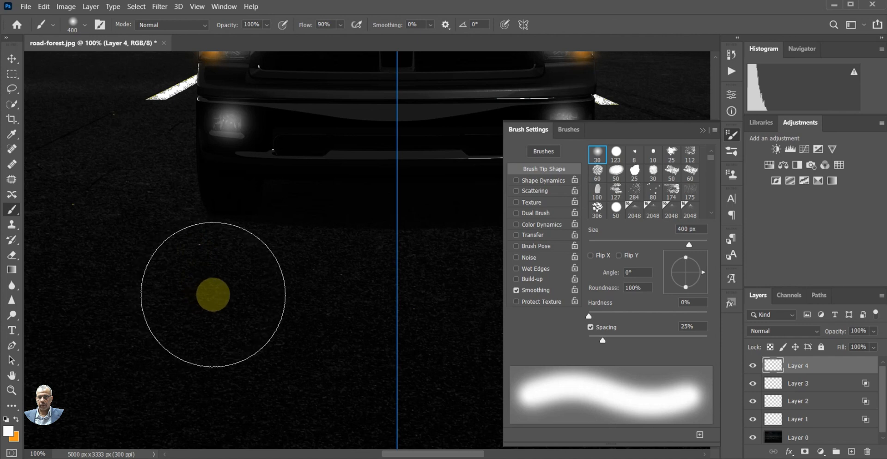
Paint mirrored near-white light beams on Layer 4, widening from just below the bumper down the road
left_click_drag(213, 295, 286, 424)
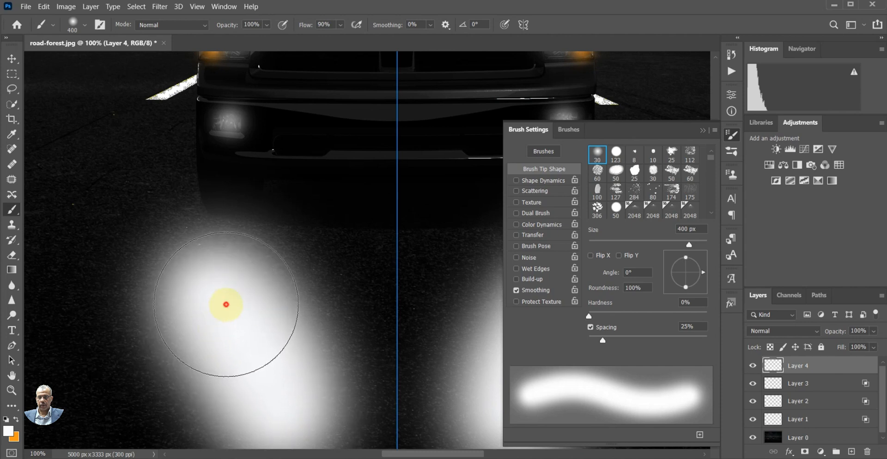
mouse_move(226, 304)
left_mouse_down()
mouse_move(166, 437)
mouse_move(211, 352)
mouse_move(304, 442)
left_mouse_up()
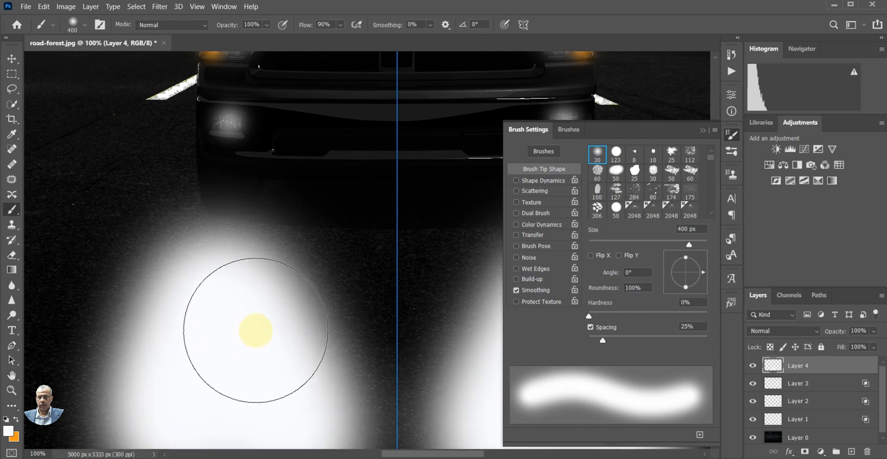
key("ctrl+z")
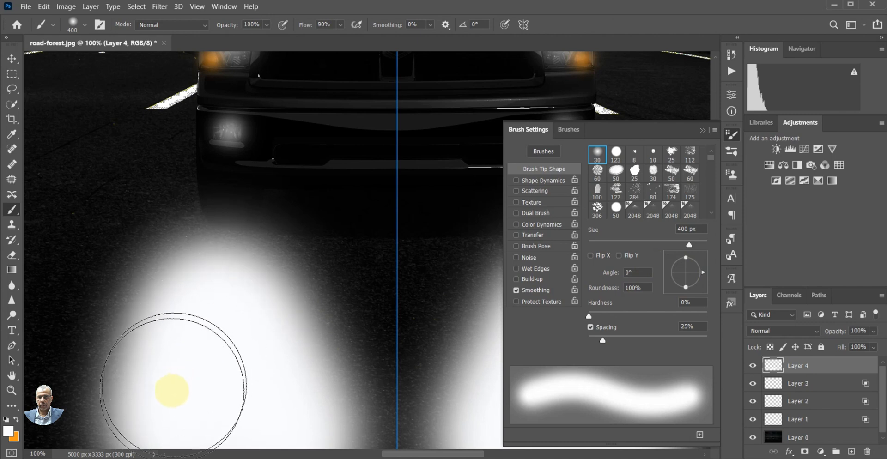
left_click_drag(172, 391, 129, 451)
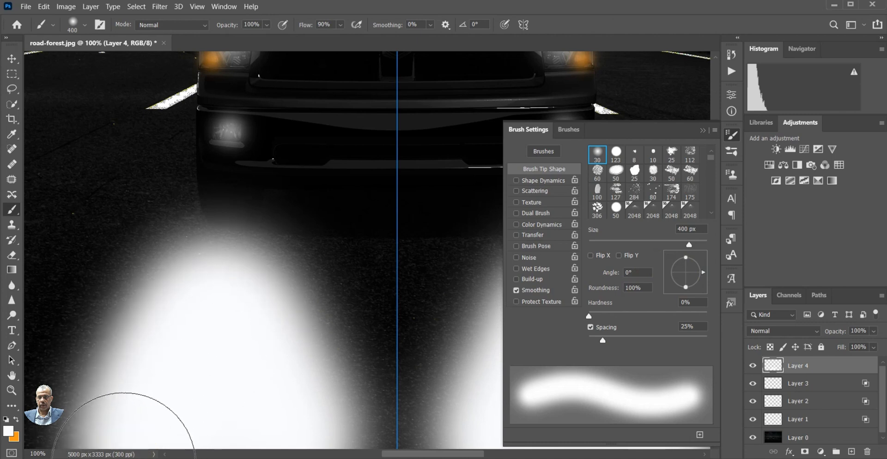
left_click_drag(126, 435, 111, 449)
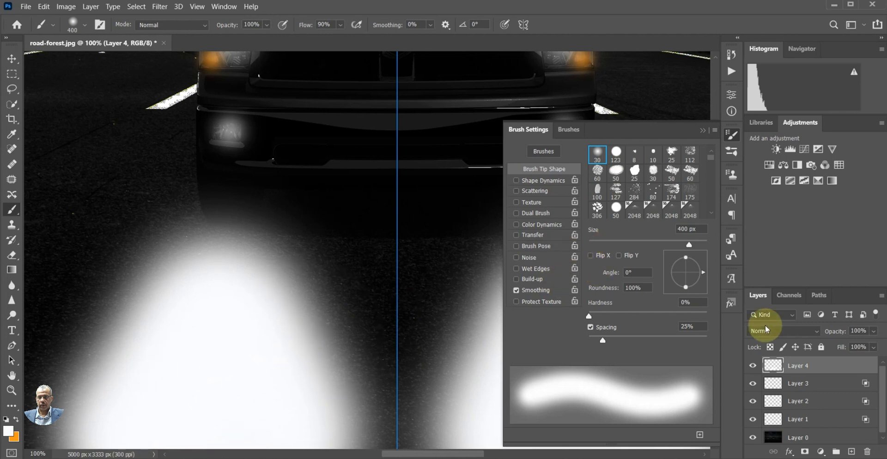
Set Layer 4 to 60% opacity with Linear Dodge (Add) blending and turn off Transparency Shapes Layer in its blending options
left_click(874, 331)
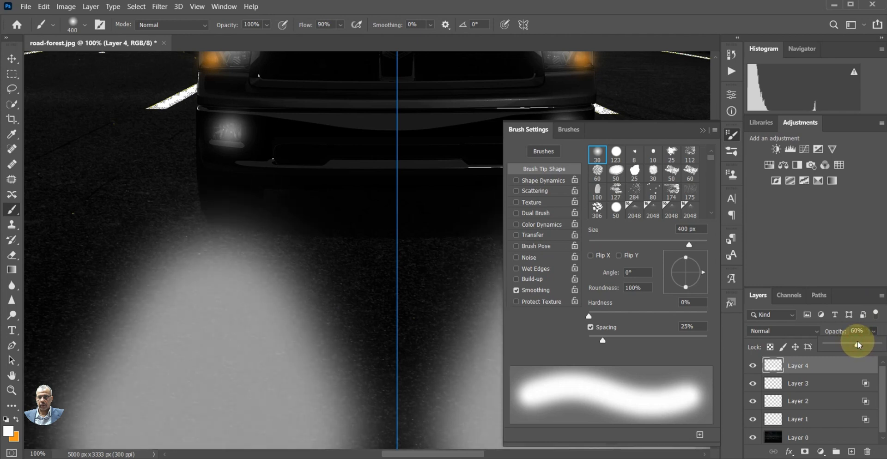
left_click(776, 331)
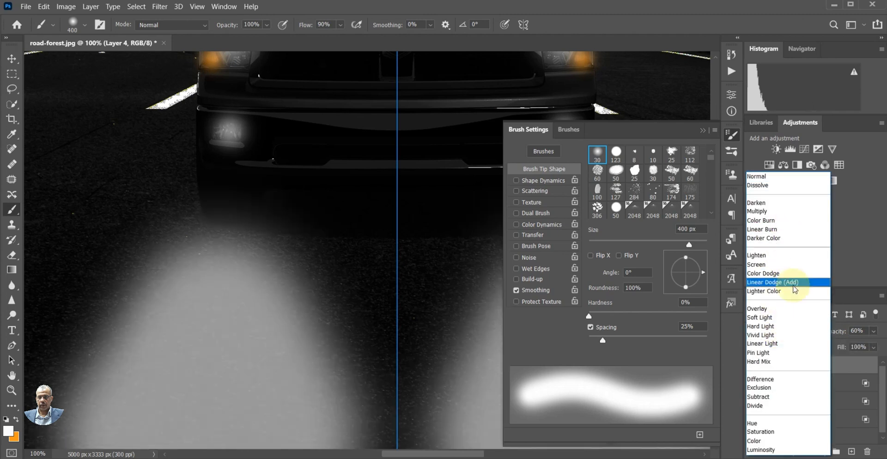
left_click(795, 287)
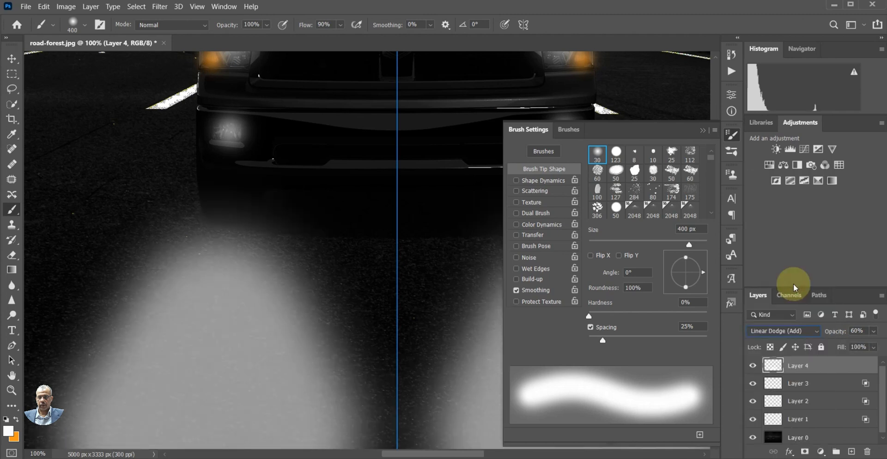
left_click(846, 363)
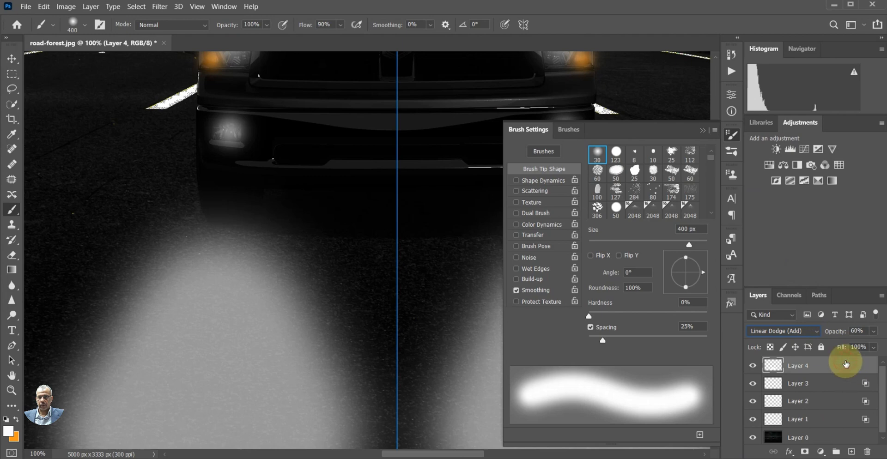
double_click(846, 363)
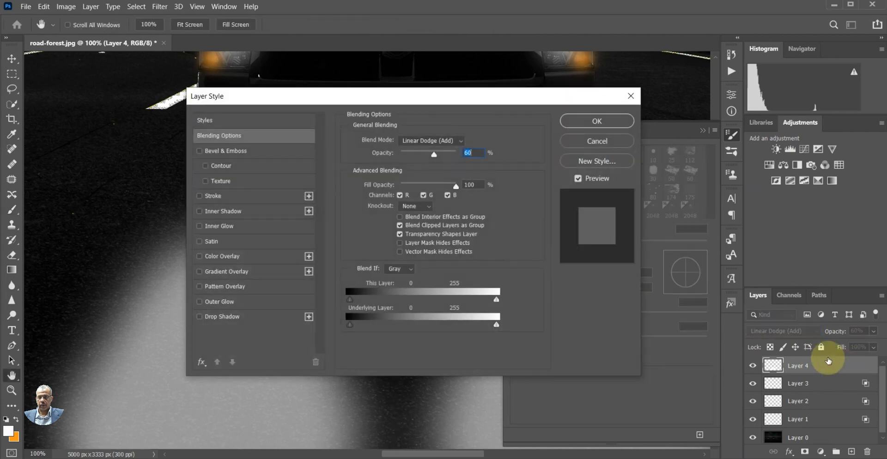
left_click(398, 235)
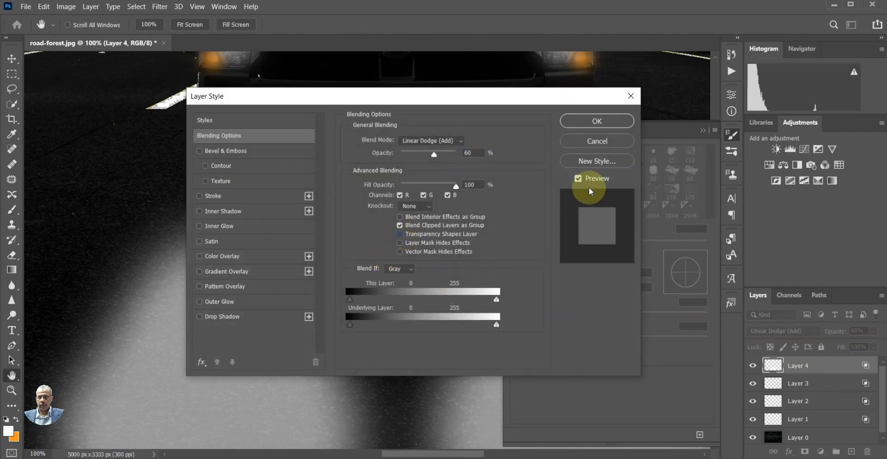
left_click(597, 121)
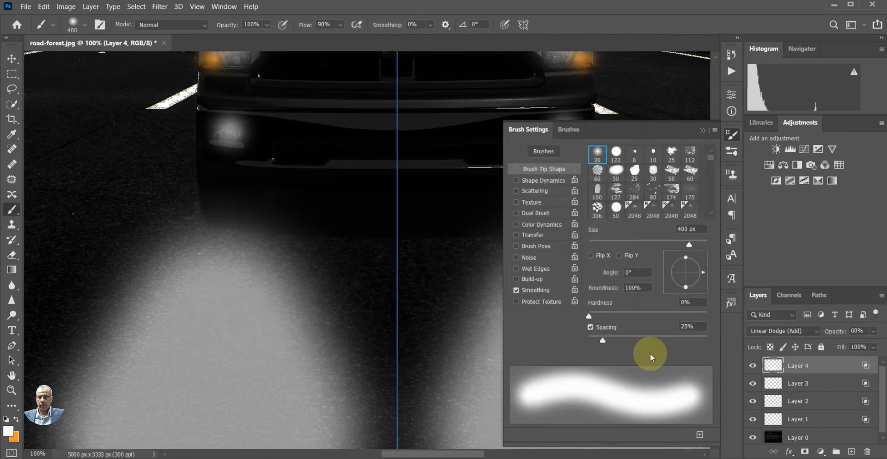
Add a new empty layer directly above Layer 0
left_click(784, 438)
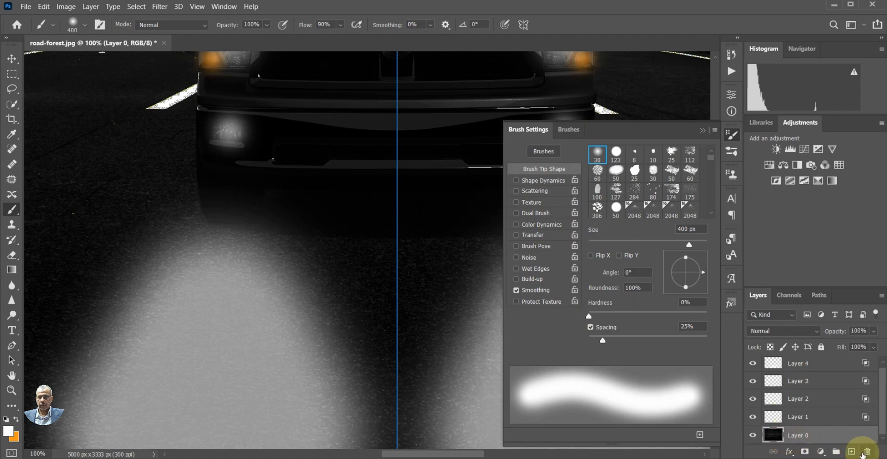
left_click(852, 452)
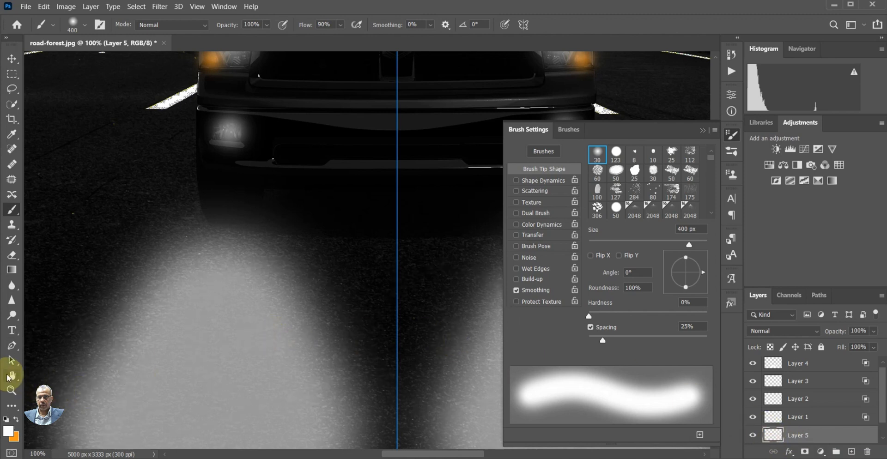
On Layer 4, brush over the lower ends of the mirrored road beams to extend them and round off their notched edges
left_click(12, 390)
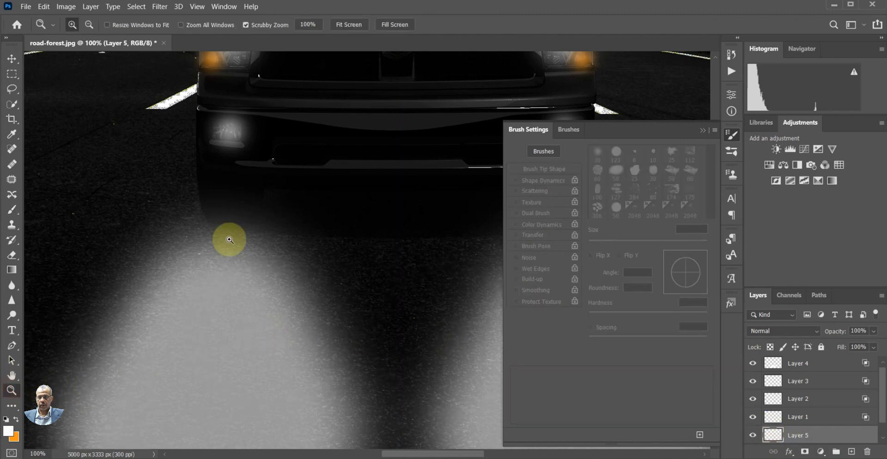
left_click(89, 25)
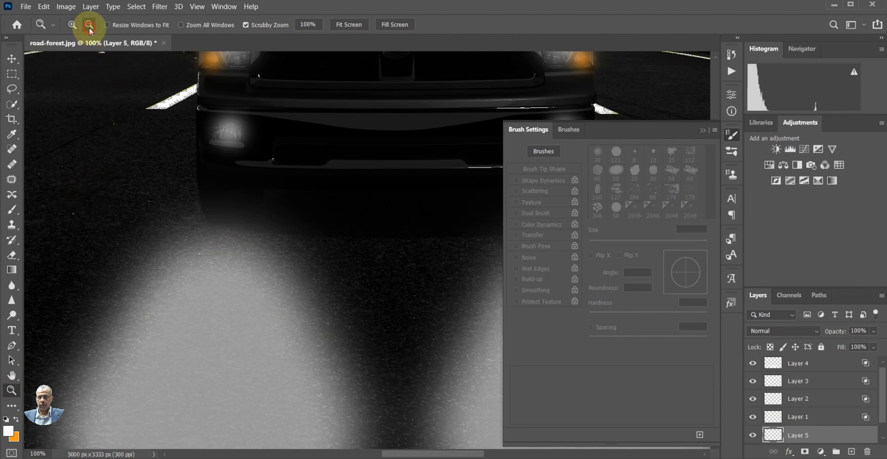
left_click(317, 270)
left_click(320, 271)
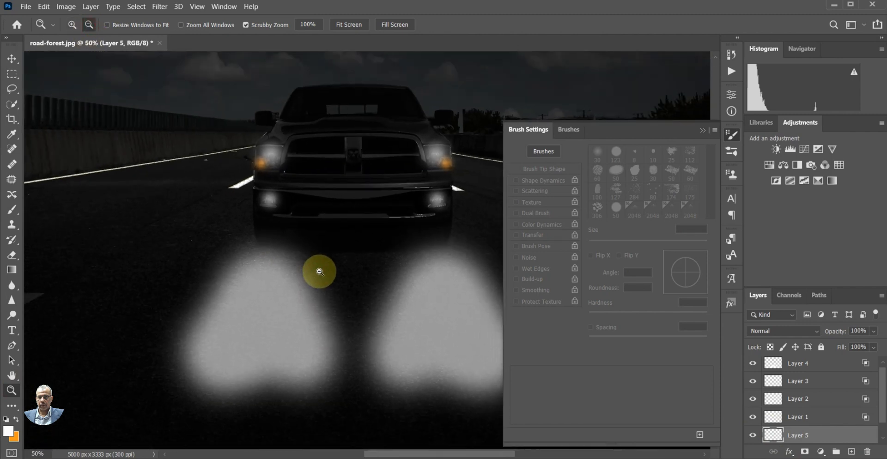
left_click(319, 272)
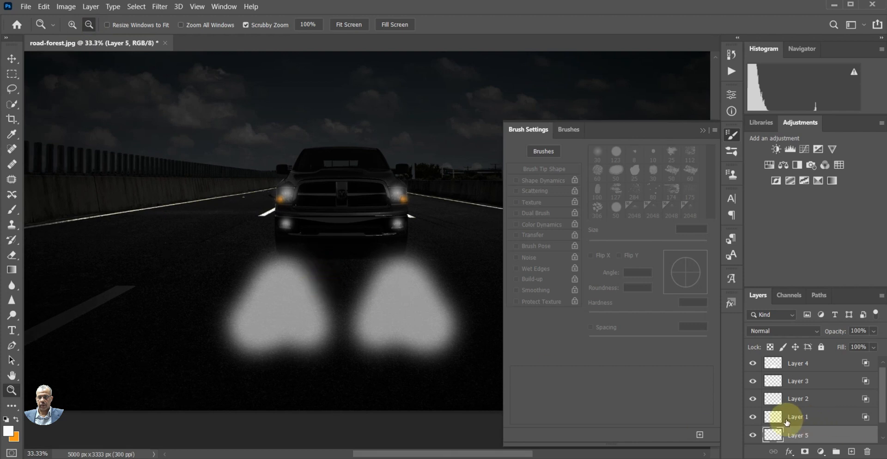
left_click(759, 366)
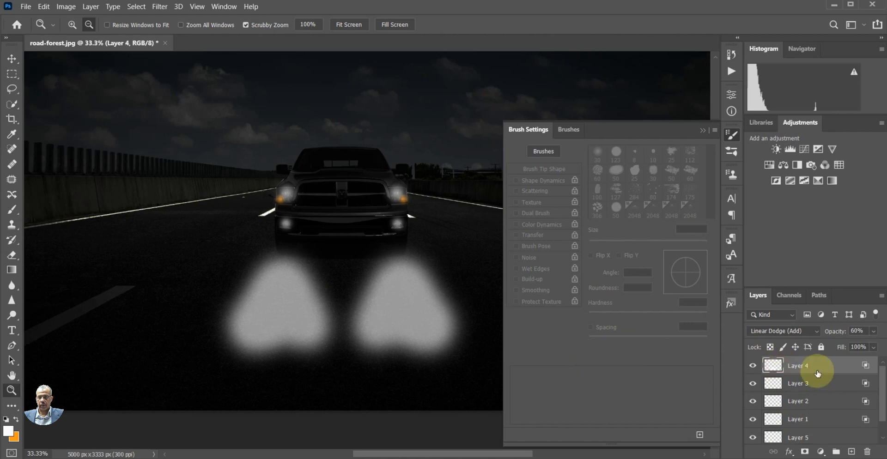
key("b")
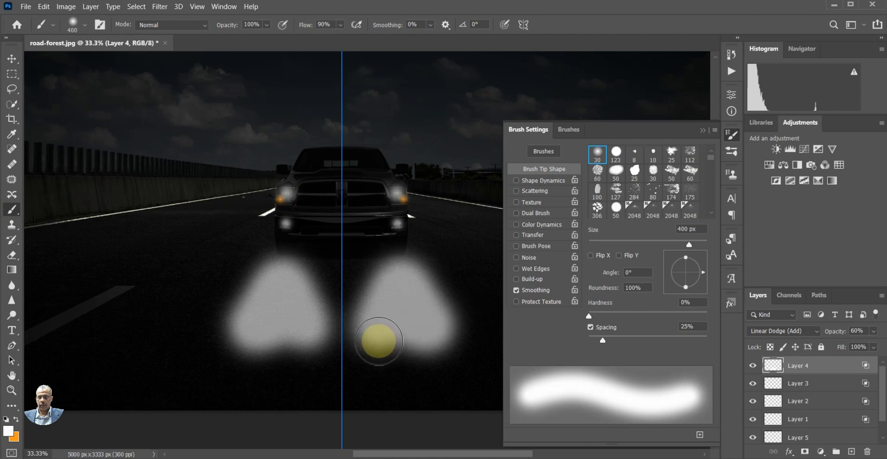
mouse_move(378, 341)
left_mouse_down()
mouse_move(371, 345)
mouse_move(390, 362)
mouse_move(417, 363)
mouse_move(420, 325)
left_mouse_up()
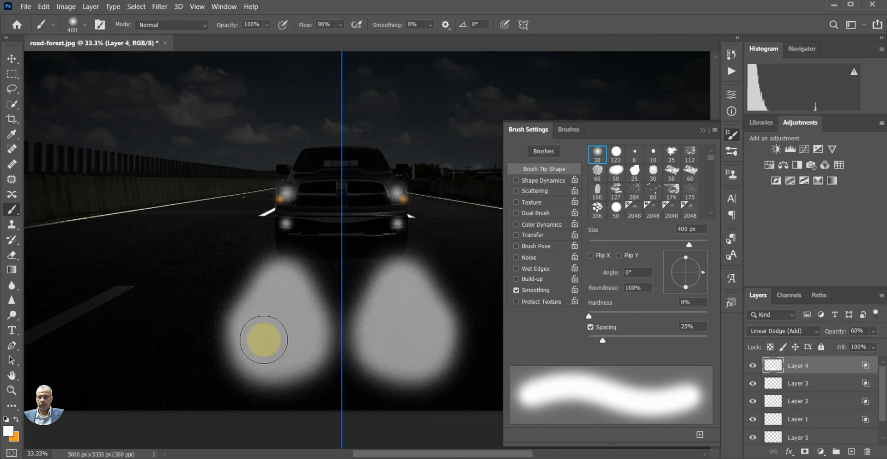
left_click_drag(257, 338, 252, 342)
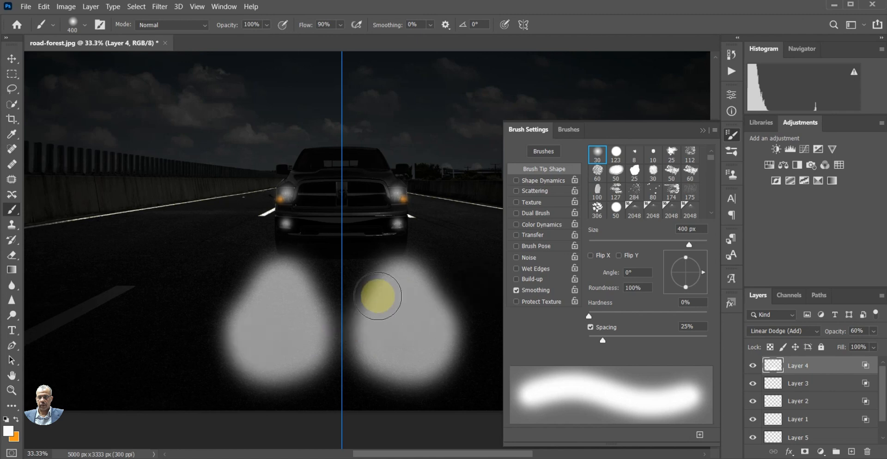
On Layer 5, stamp mirrored light flares over the truck's headlights with the 2048 px 1.exr brush from the free light brush set
scroll(379, 294, "down", 1)
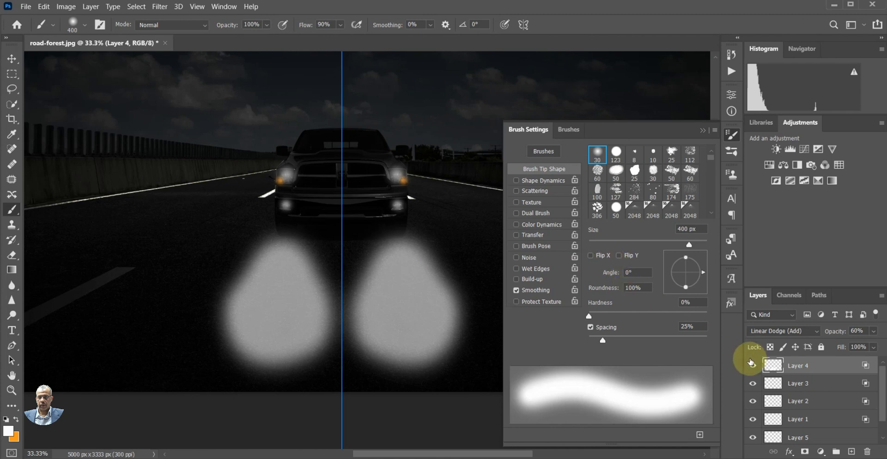
left_click(780, 437)
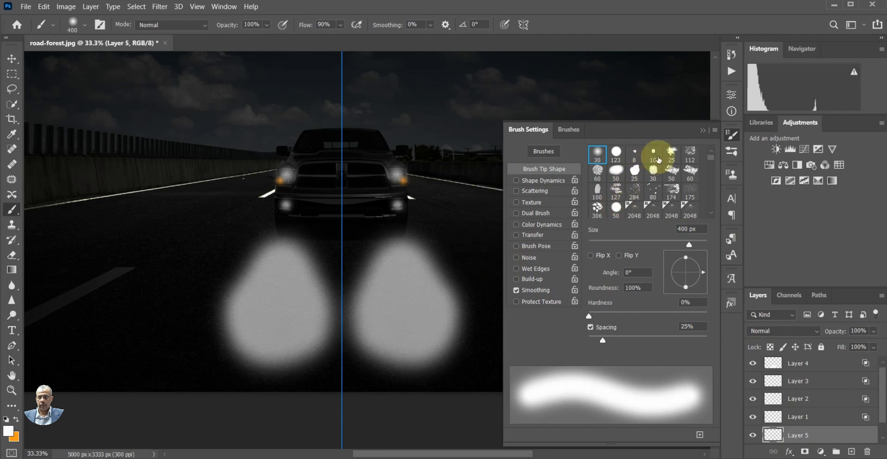
left_click(703, 131)
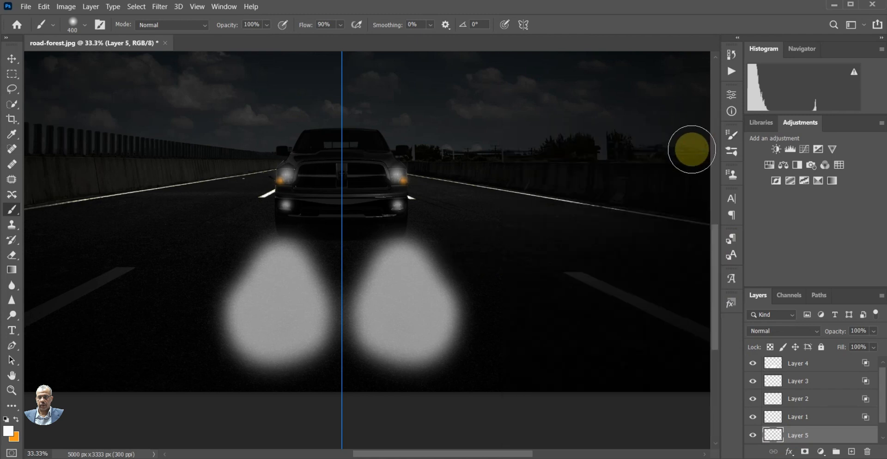
left_click(732, 153)
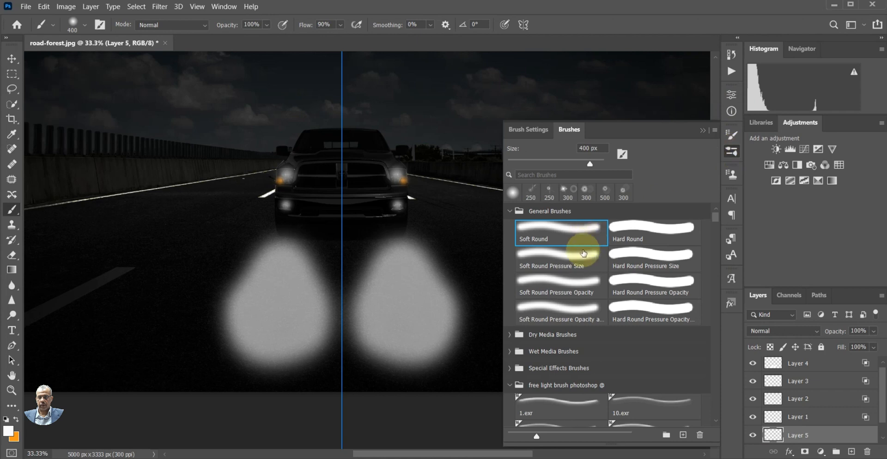
scroll(581, 254, "down", 2)
scroll(581, 256, "down", 4)
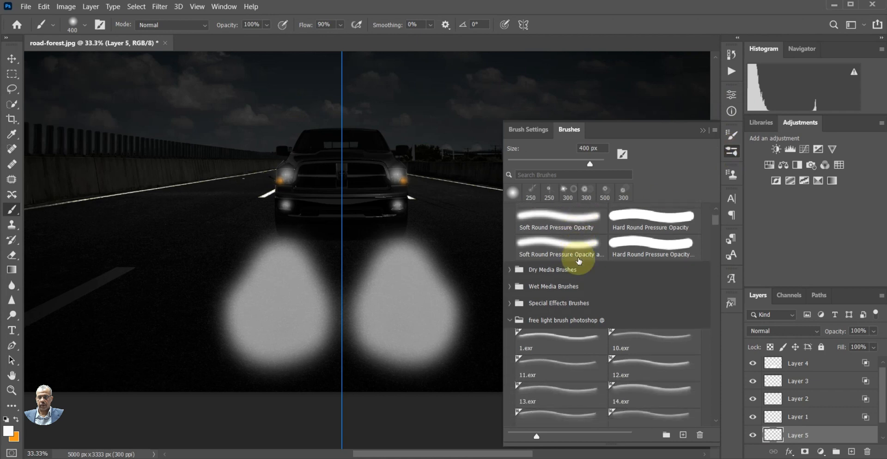
scroll(579, 261, "down", 2)
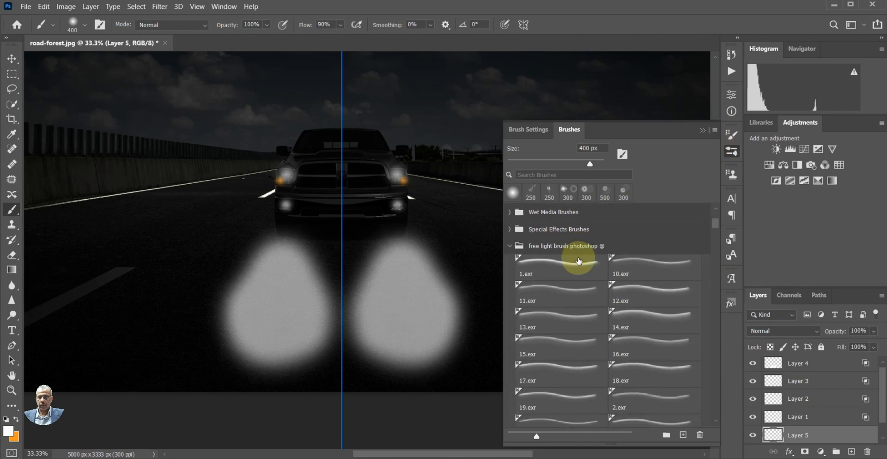
left_click(563, 268)
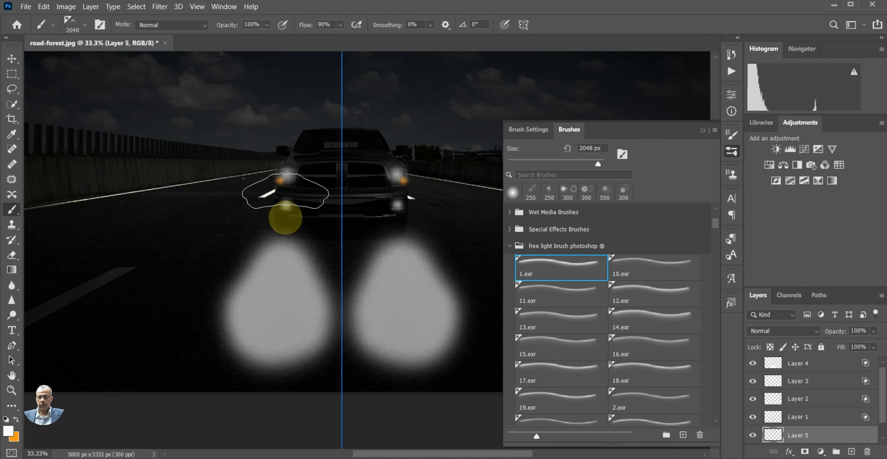
left_click(286, 215)
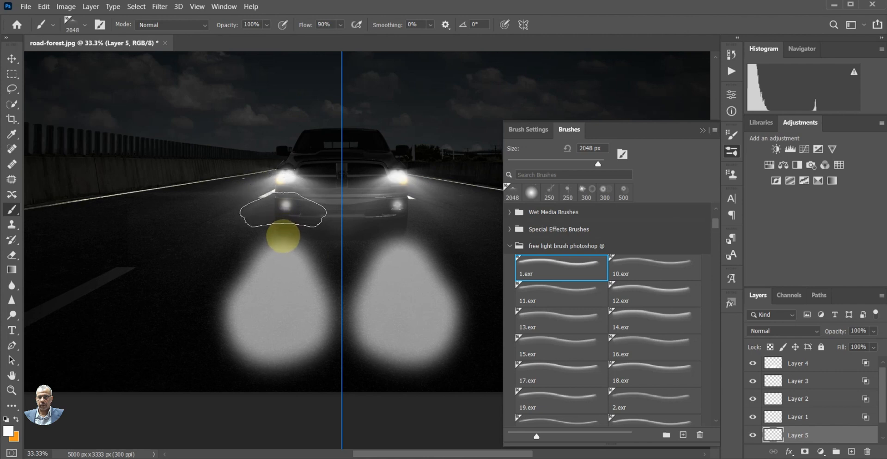
Compare the image with Layers 5, 1, 2, 3 and 4 hidden and shown again one by one, and review the overall lighting
left_click(753, 436)
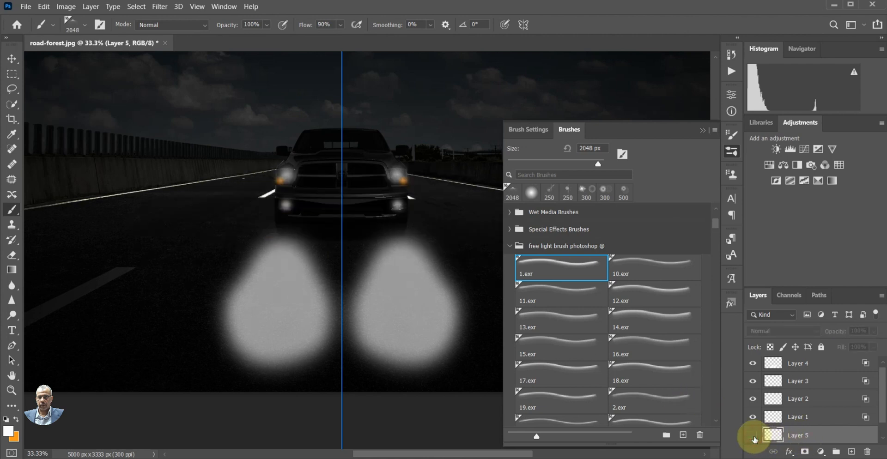
left_click(754, 436)
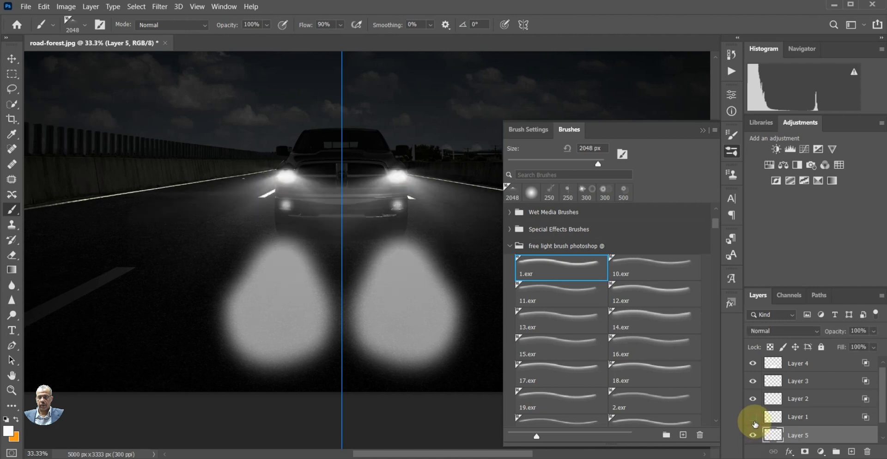
left_click(753, 419)
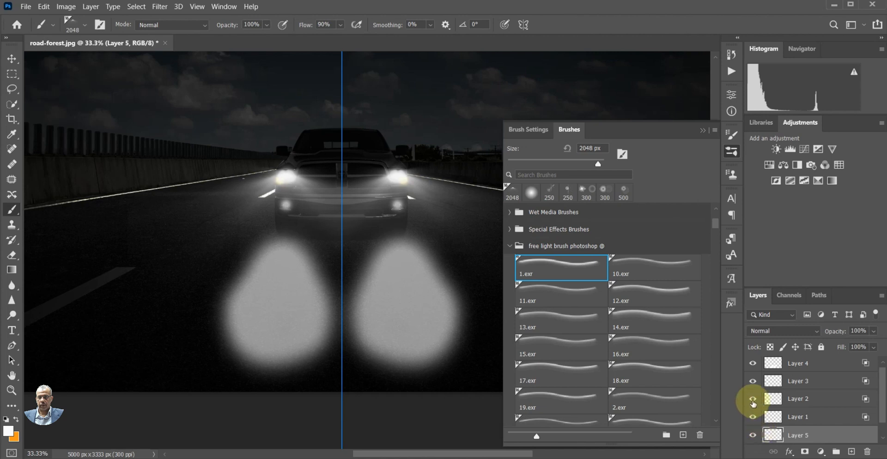
left_click(754, 404)
left_click(753, 403)
left_click(754, 404)
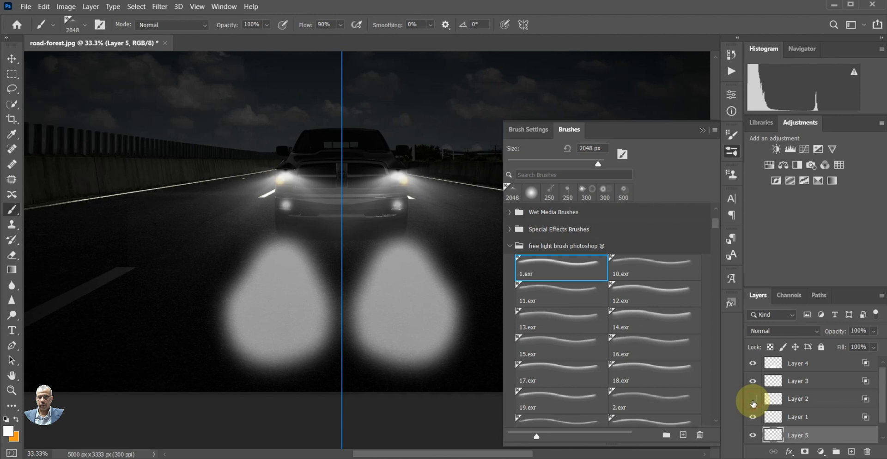
left_click(754, 404)
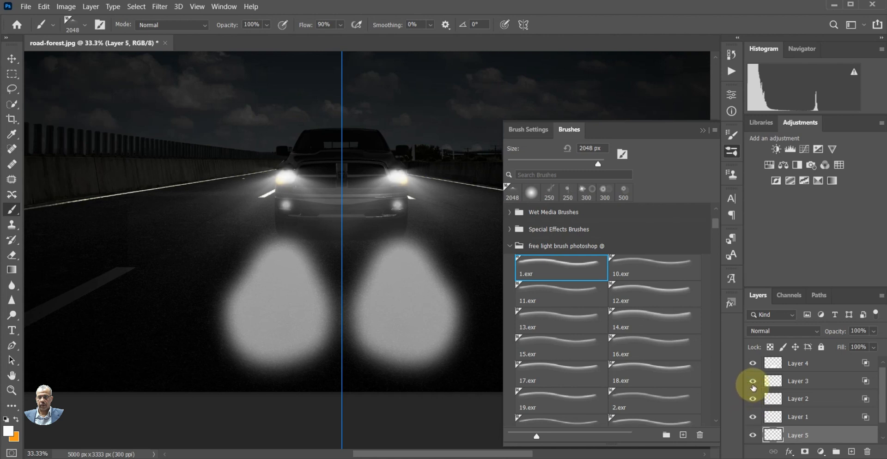
left_click(754, 383)
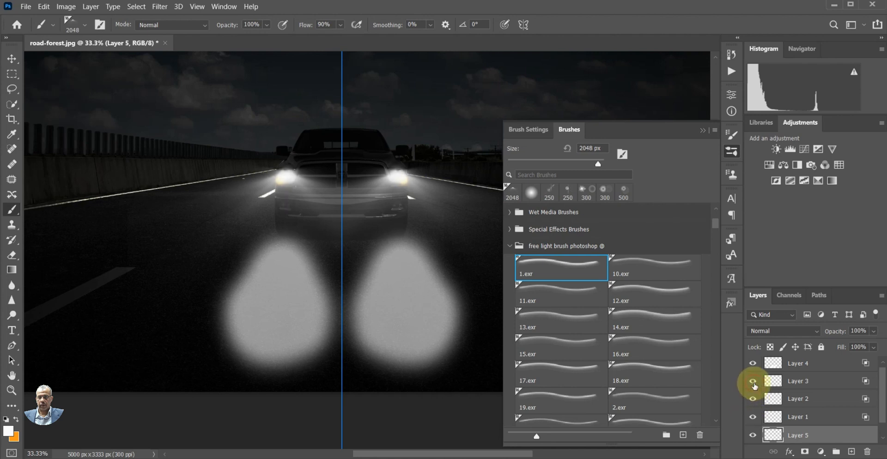
left_click(754, 383)
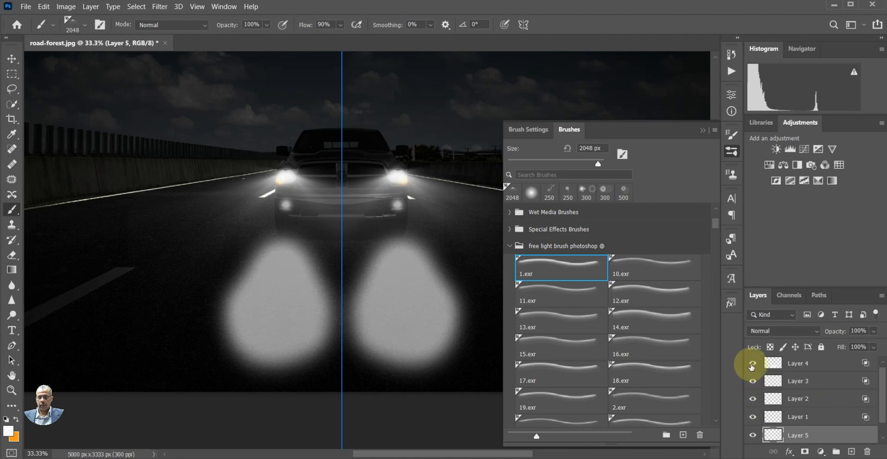
left_click(753, 365)
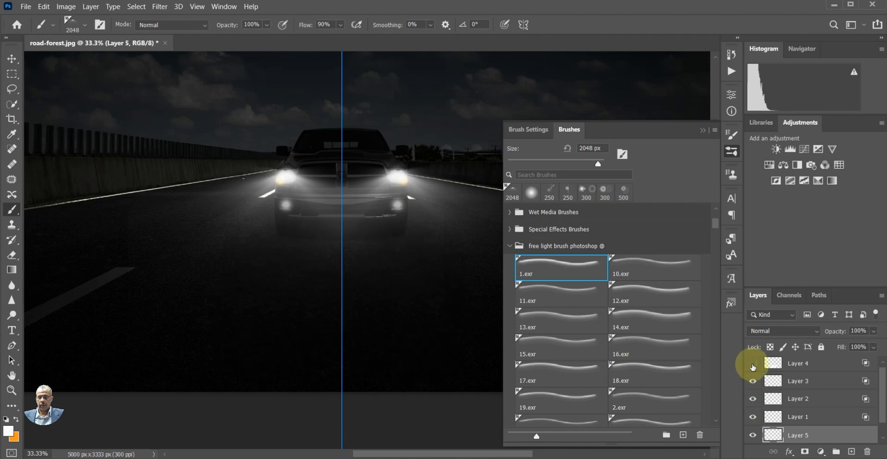
left_click(753, 365)
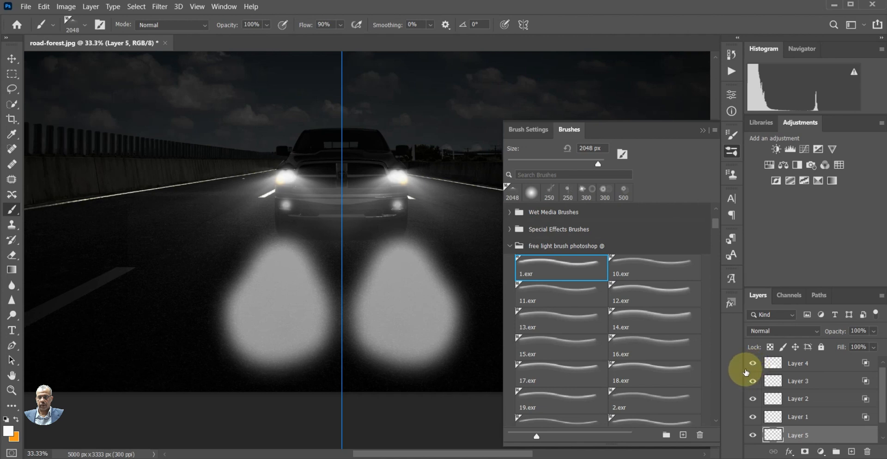
left_click(703, 130)
scroll(537, 283, "up", 5)
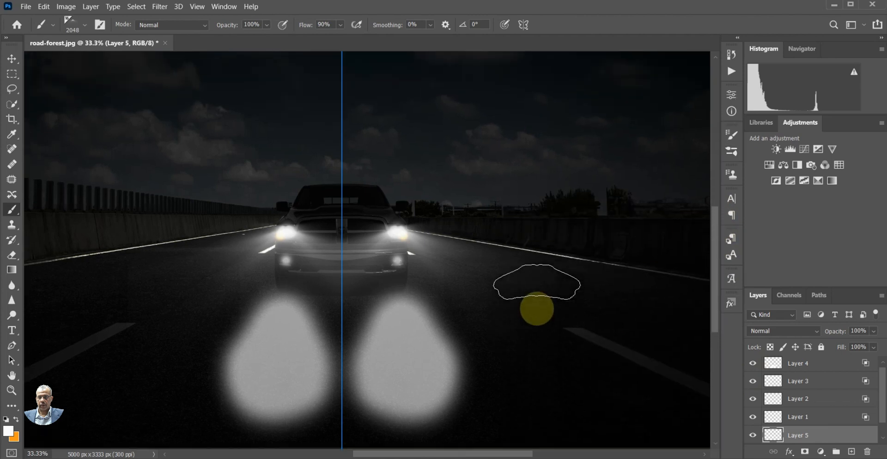
scroll(537, 283, "up", 1)
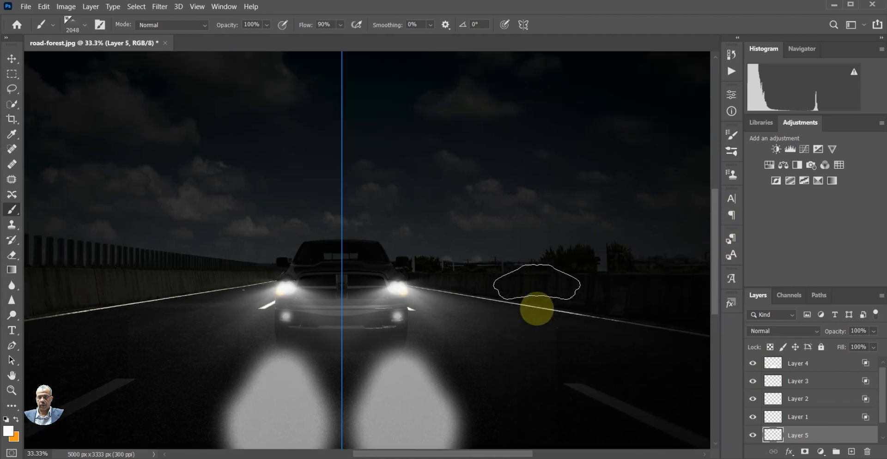
scroll(538, 283, "down", 4)
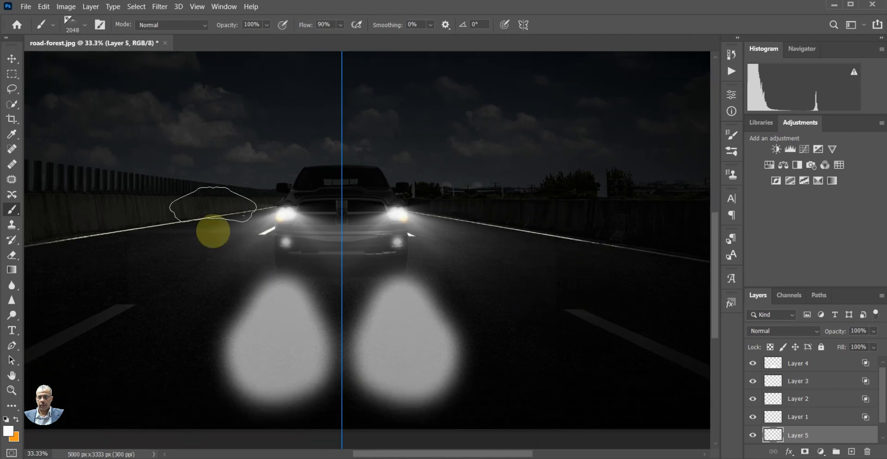
Save a JPEG copy on the computer as road-forest111 in New folder (3), with quality 12 (Maximum) and the Baseline ("Standard") format
left_click(25, 7)
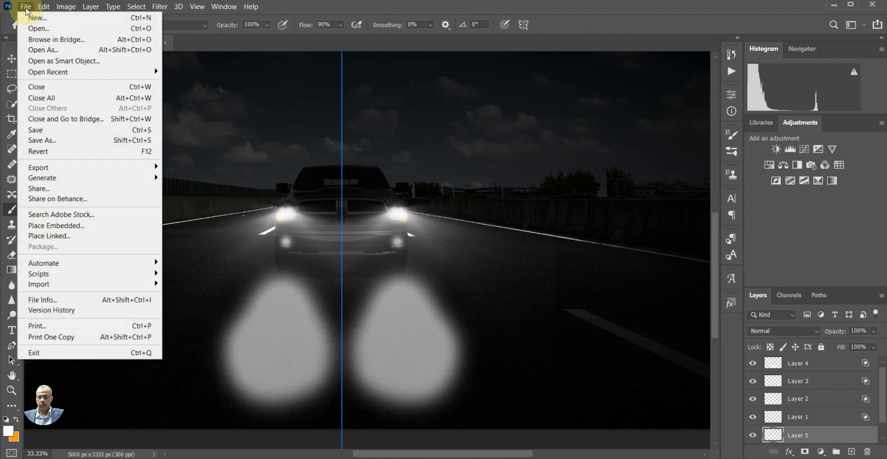
left_click(68, 145)
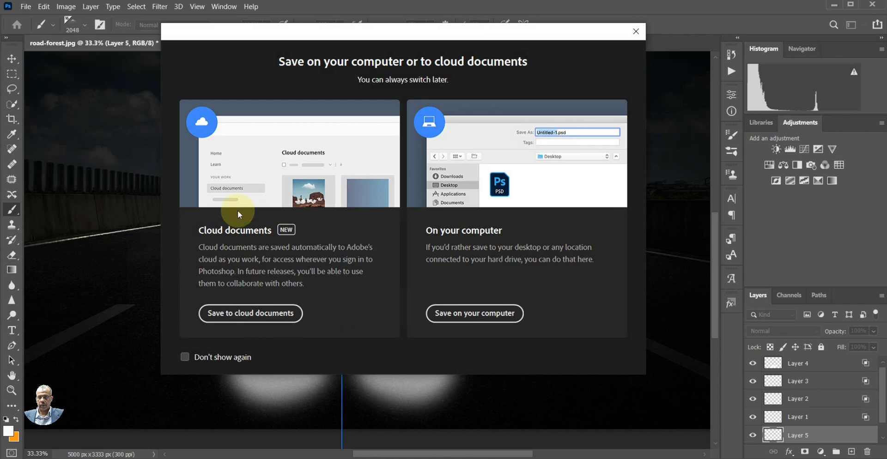
left_click(479, 313)
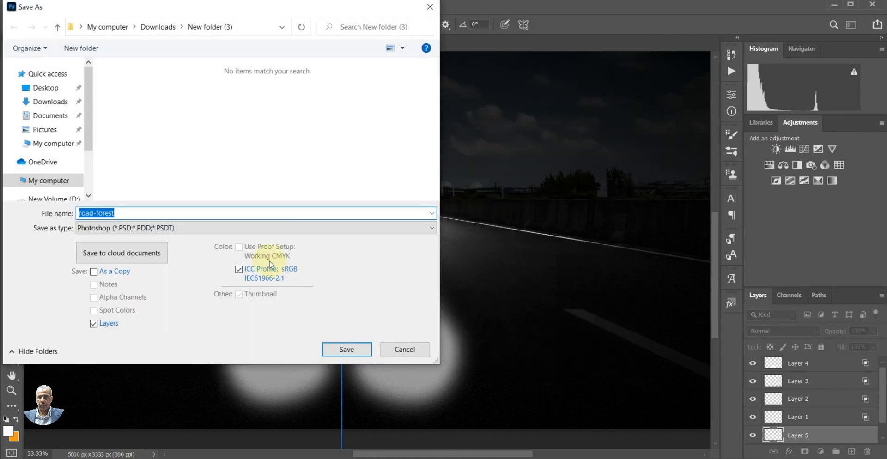
left_click(198, 229)
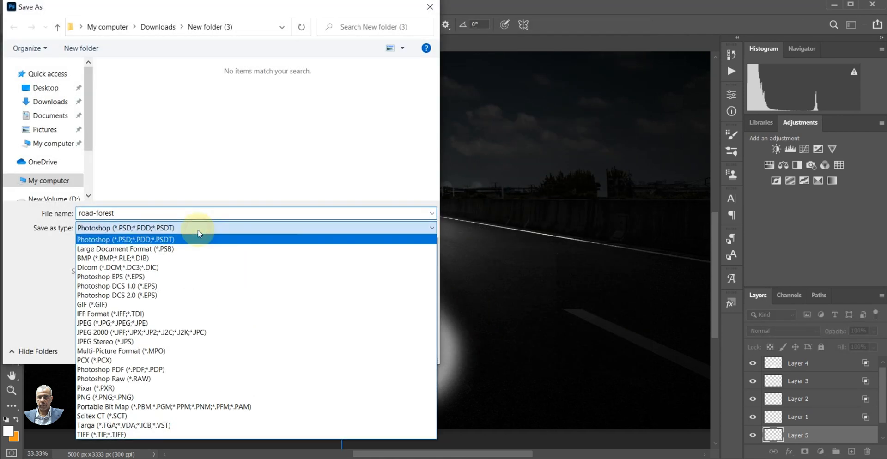
left_click(178, 324)
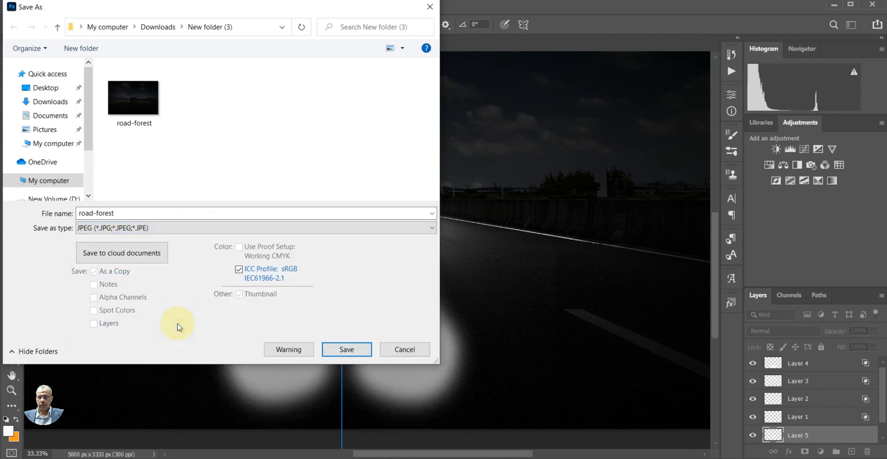
left_click(171, 214)
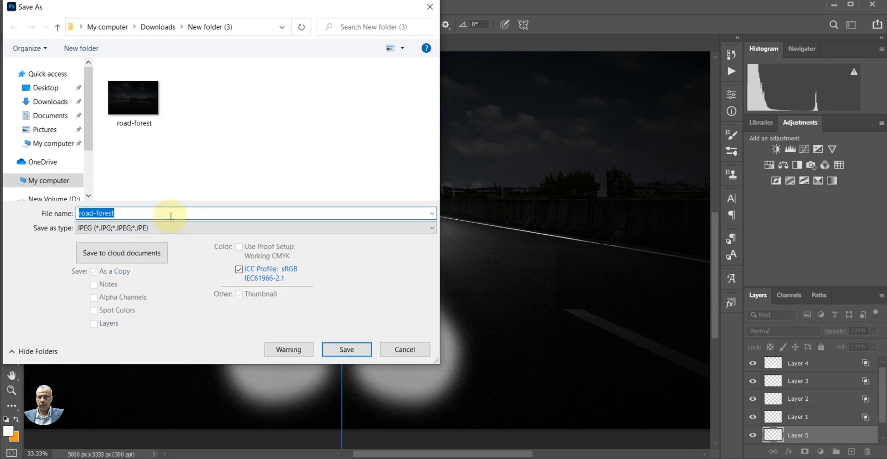
left_click(170, 217)
type("111")
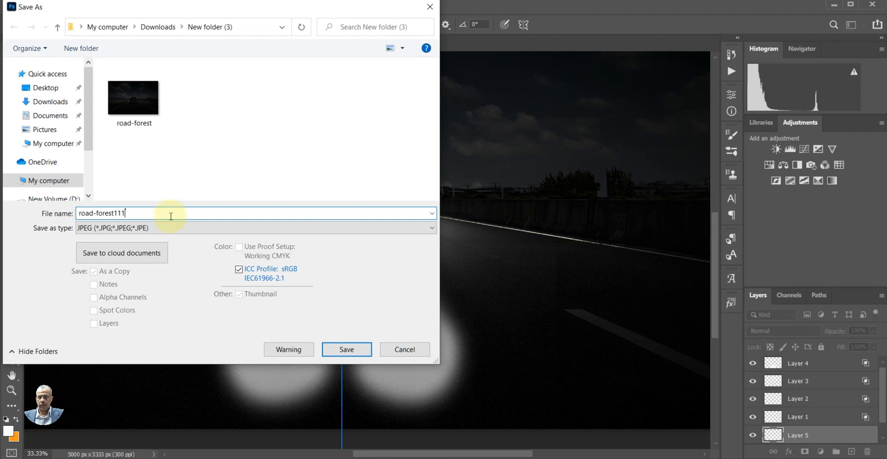
left_click(343, 346)
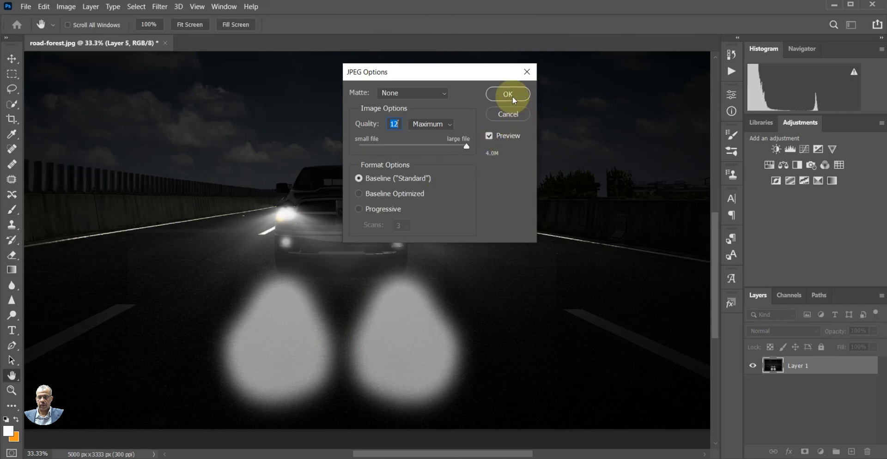
left_click(508, 95)
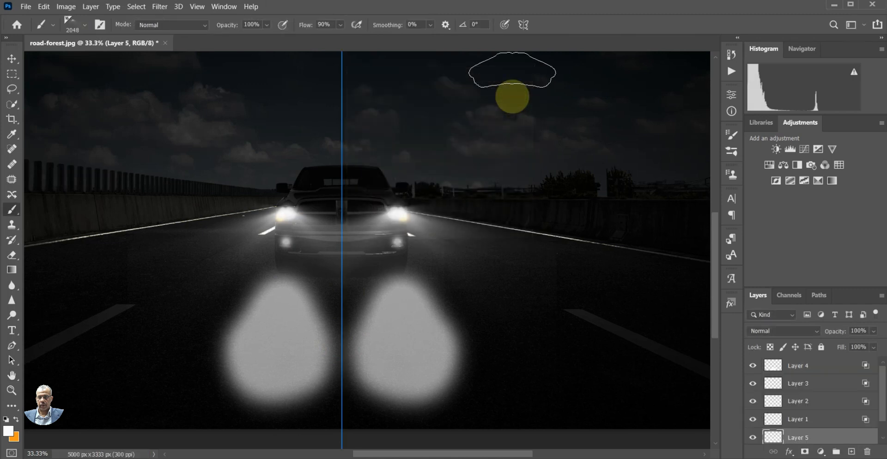